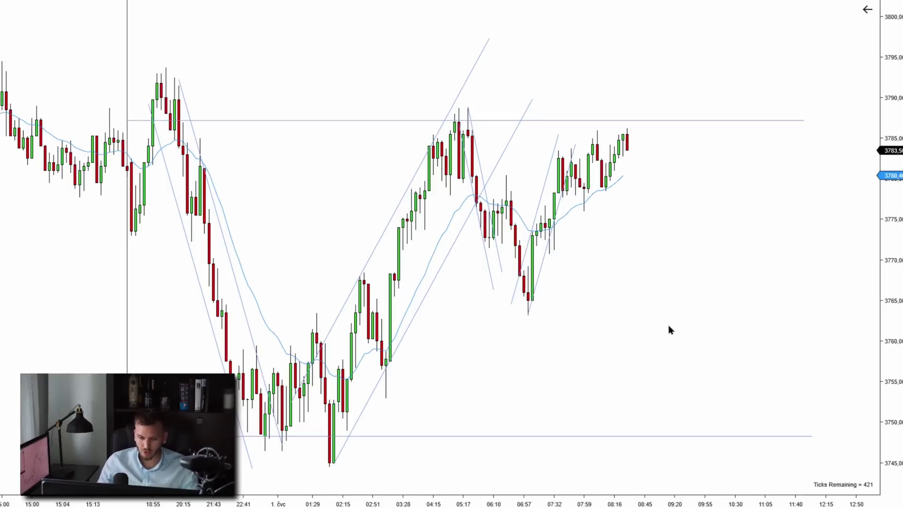
Draw a vertical upward arrow below the candles just right of the short rising channel, from about 3764 to 3774.
left_click_drag(632, 324, 657, 318)
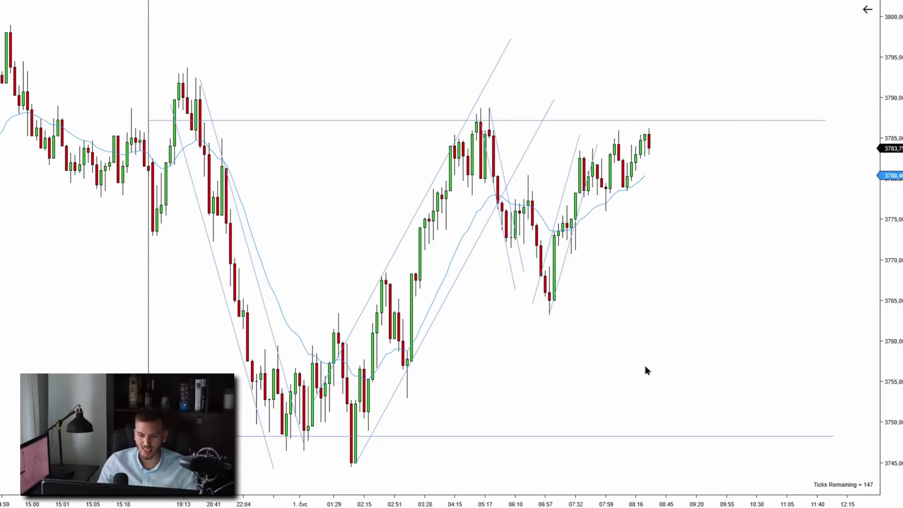
scroll(369, 235, "left", 4)
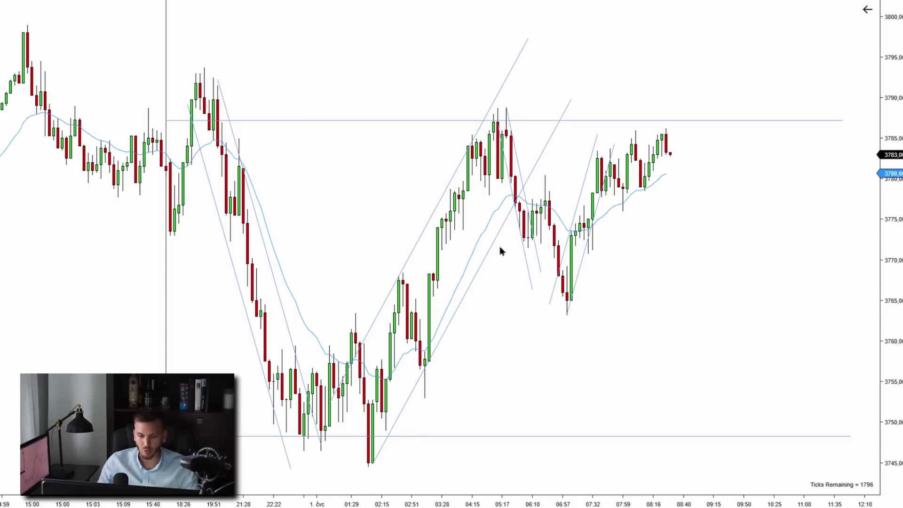
left_click_drag(565, 154, 550, 154)
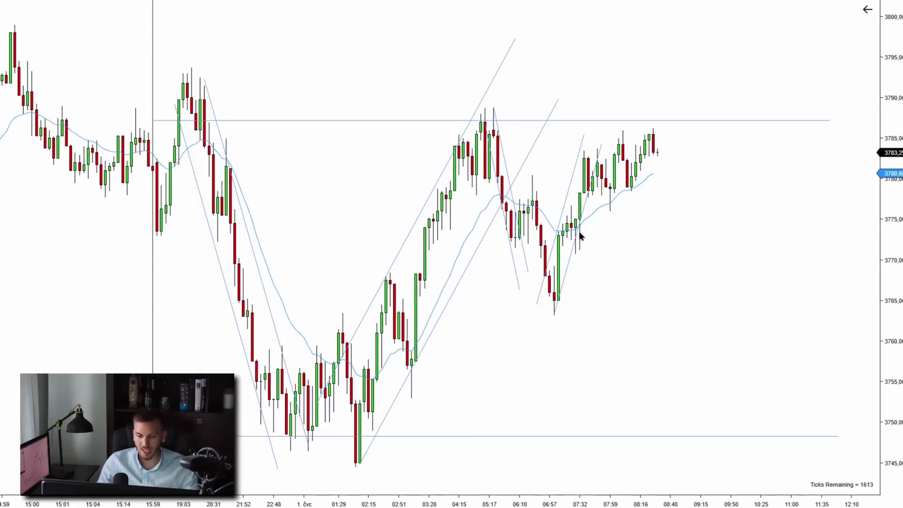
left_click_drag(597, 306, 598, 231)
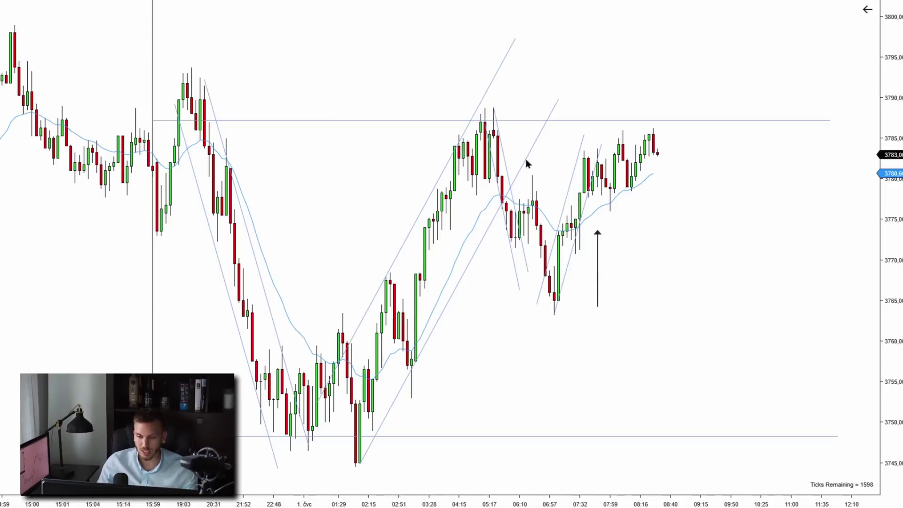
left_click_drag(416, 97, 545, 97)
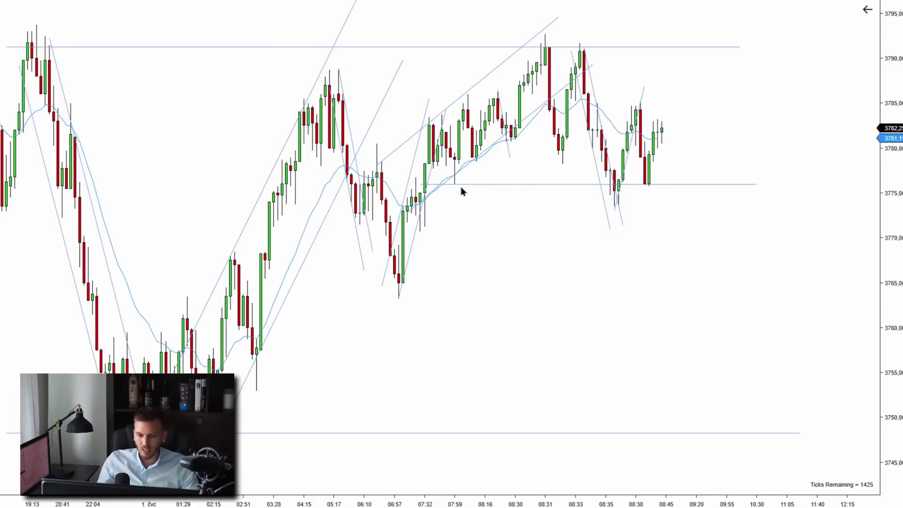
Review the price action from the range between the horizontal levels, through the rising channel, to the breakdown in the falling channel.
left_click_drag(564, 236, 586, 235)
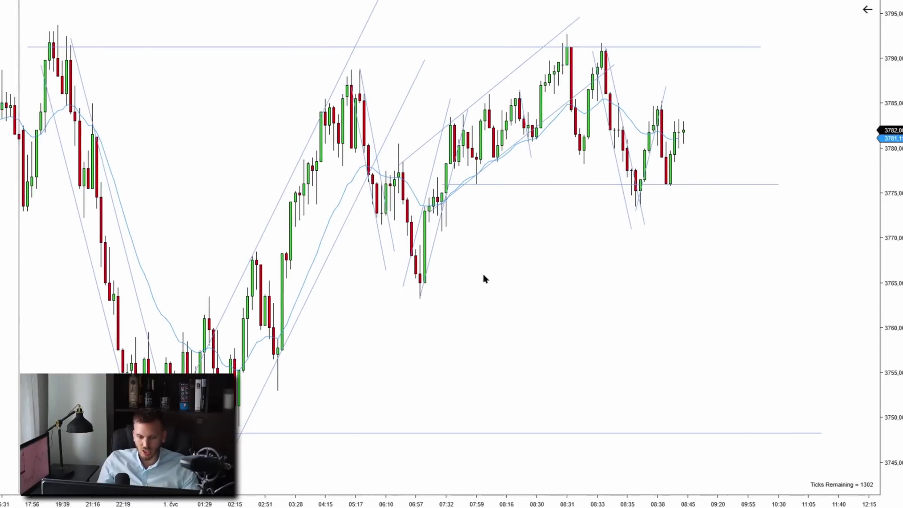
scroll(607, 234, "down", 2)
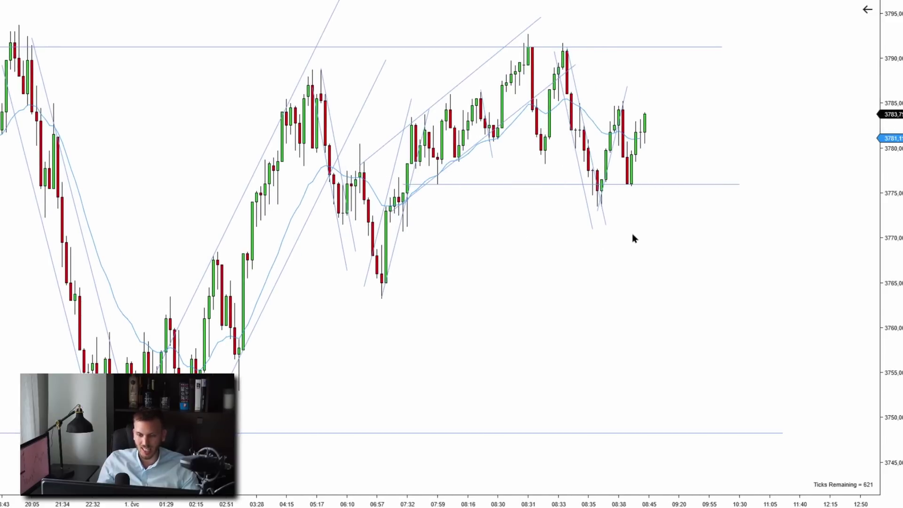
scroll(633, 238, "down", 2)
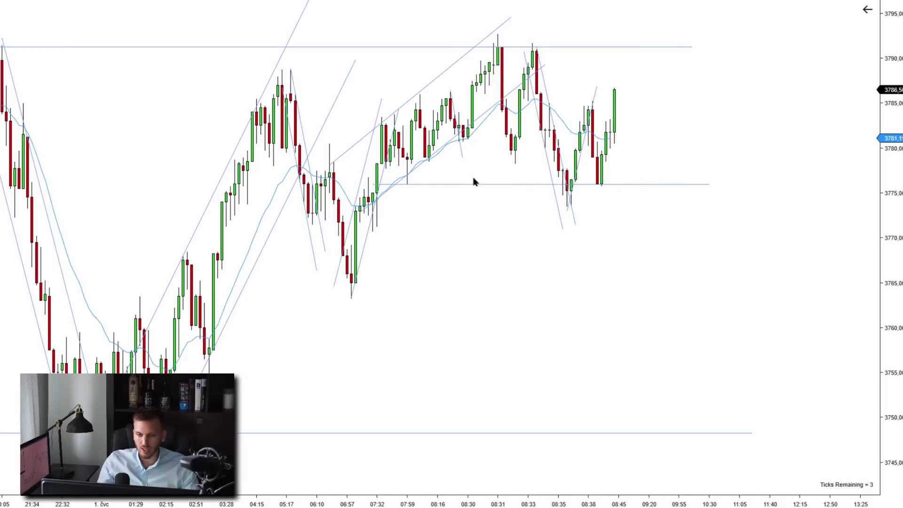
scroll(676, 151, "down", 1)
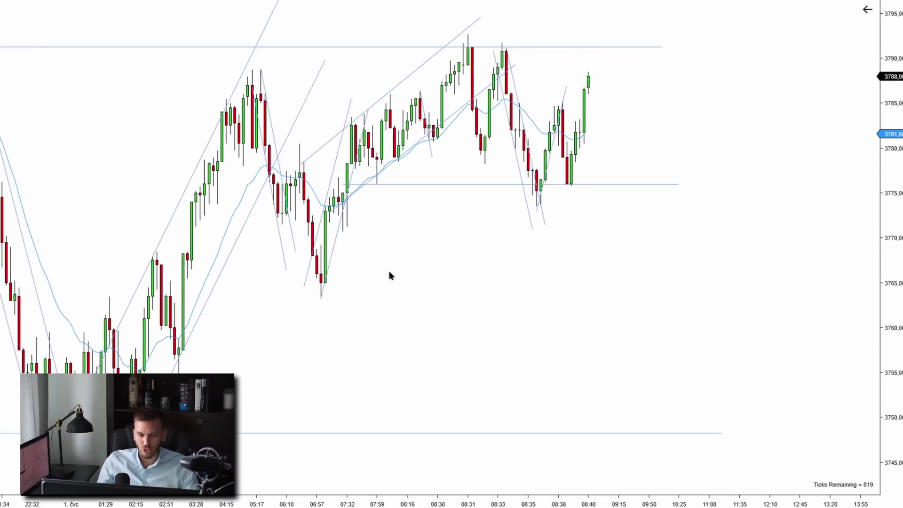
left_click_drag(390, 274, 474, 265)
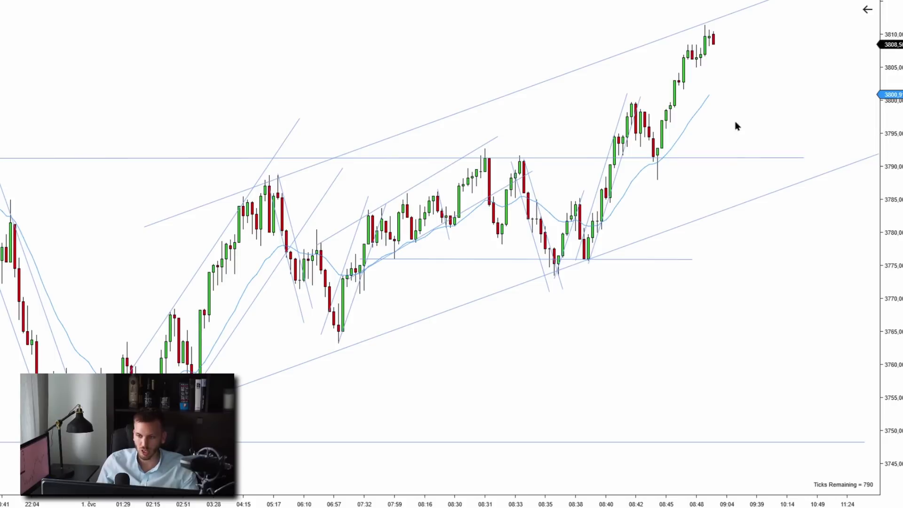
left_click_drag(736, 126, 718, 126)
left_click_drag(750, 95, 729, 95)
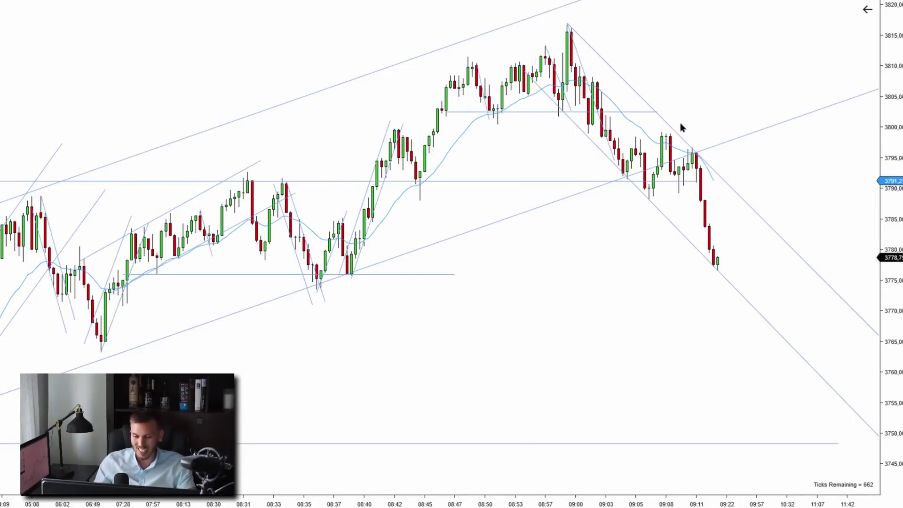
scroll(559, 246, "up", 1)
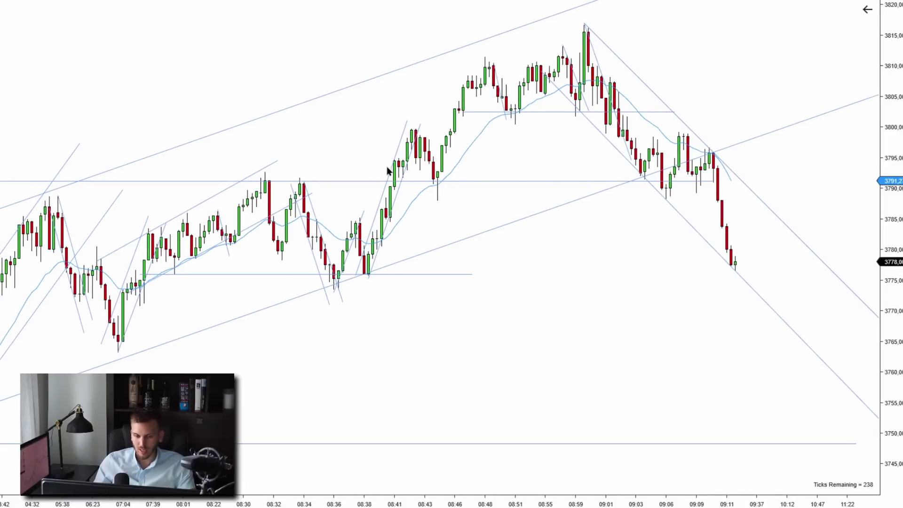
left_click_drag(246, 151, 421, 154)
scroll(443, 169, "down", 15)
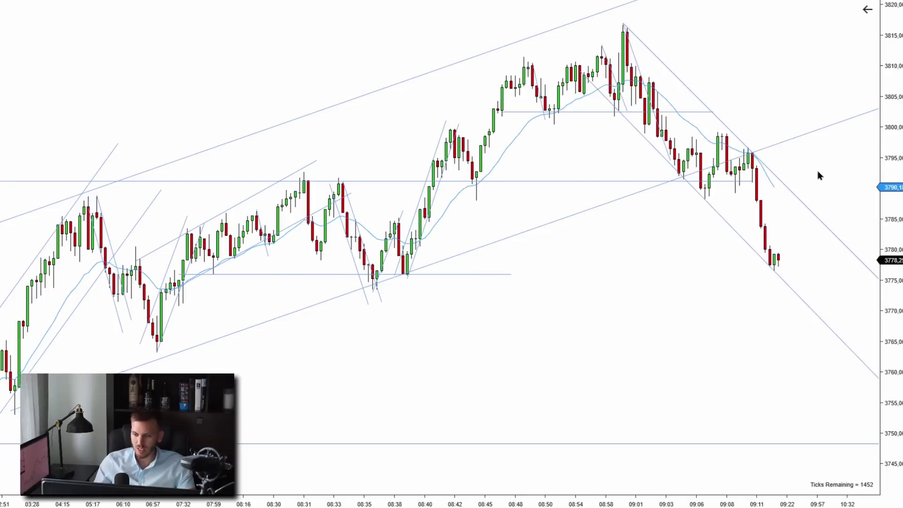
left_click_drag(642, 283, 602, 250)
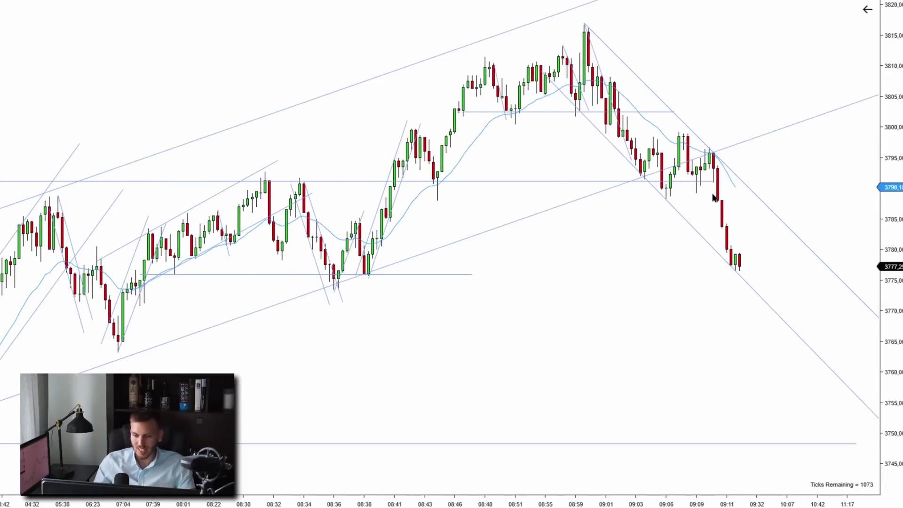
left_click_drag(568, 134, 521, 123)
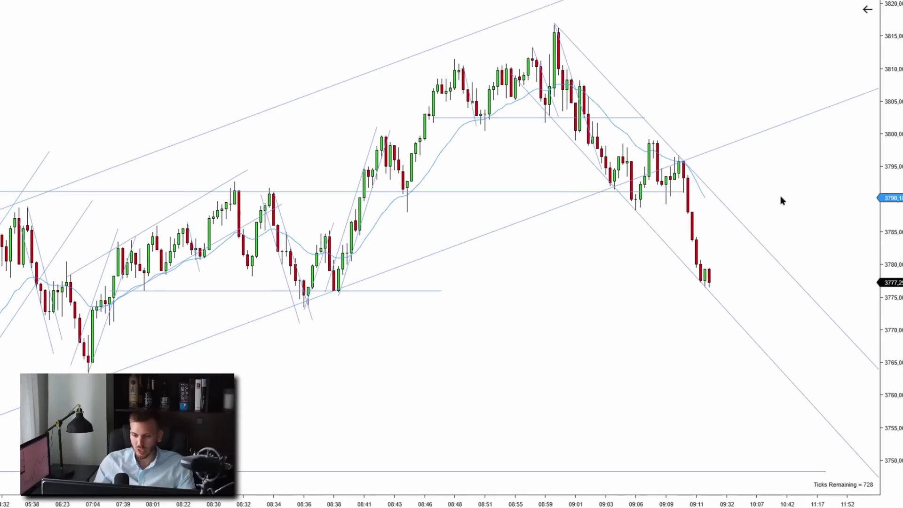
left_click(642, 227)
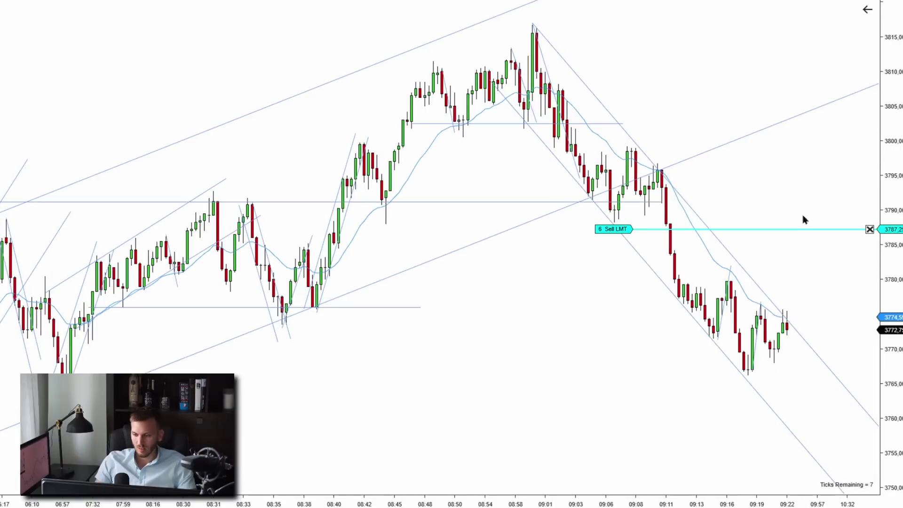
Move the six-contract sell limit order down to the current price at about 3772.25 to enter the short trade.
left_click_drag(803, 218, 794, 307)
mouse_move(811, 356)
left_mouse_down()
mouse_move(801, 388)
mouse_move(799, 353)
left_mouse_up()
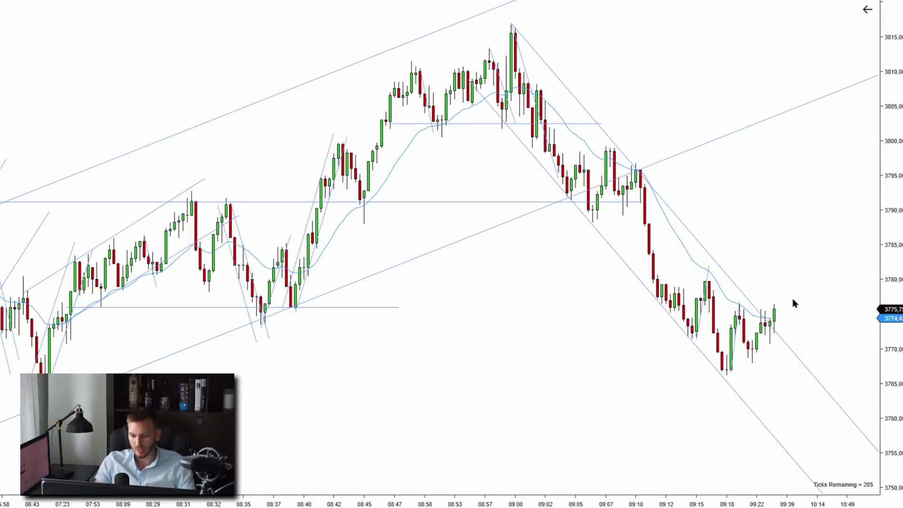
mouse_move(830, 309)
left_mouse_down()
mouse_move(815, 315)
mouse_move(806, 302)
mouse_move(823, 306)
left_mouse_up()
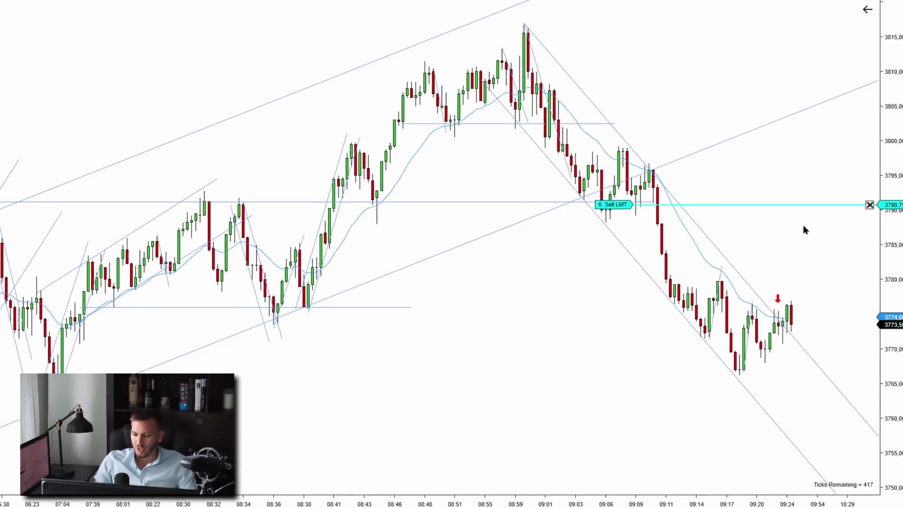
left_click_drag(805, 208, 814, 337)
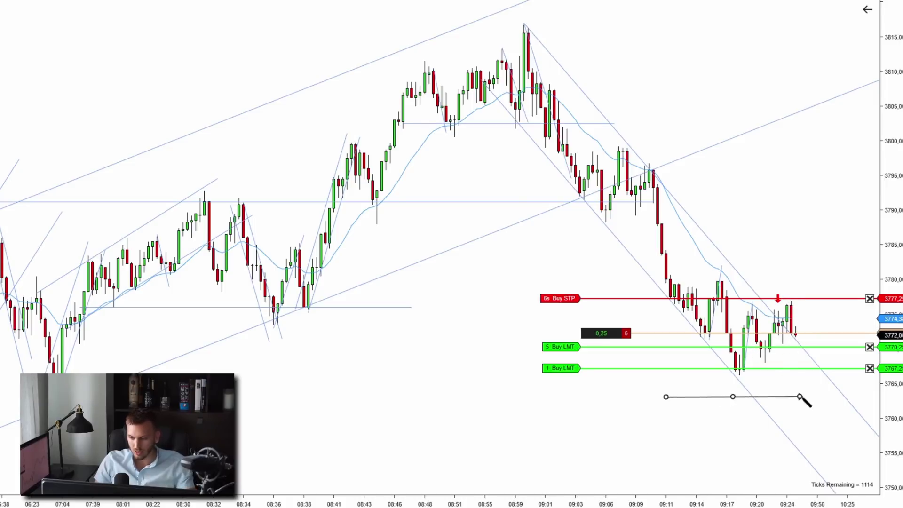
Draw a horizontal arrow at about 3763 and move the one-contract buy limit target to that level at 3763.00.
left_click_drag(667, 396, 807, 396)
left_click_drag(831, 282, 842, 238)
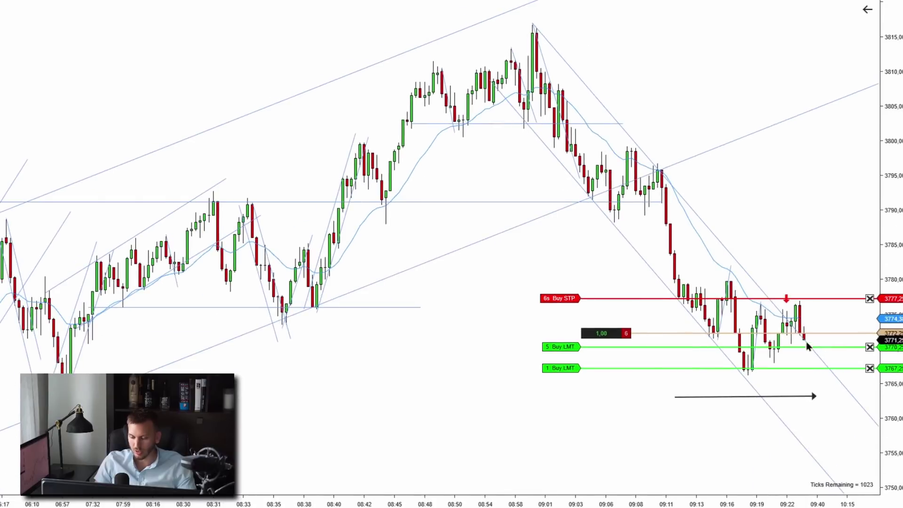
left_click(810, 369)
left_click(813, 398)
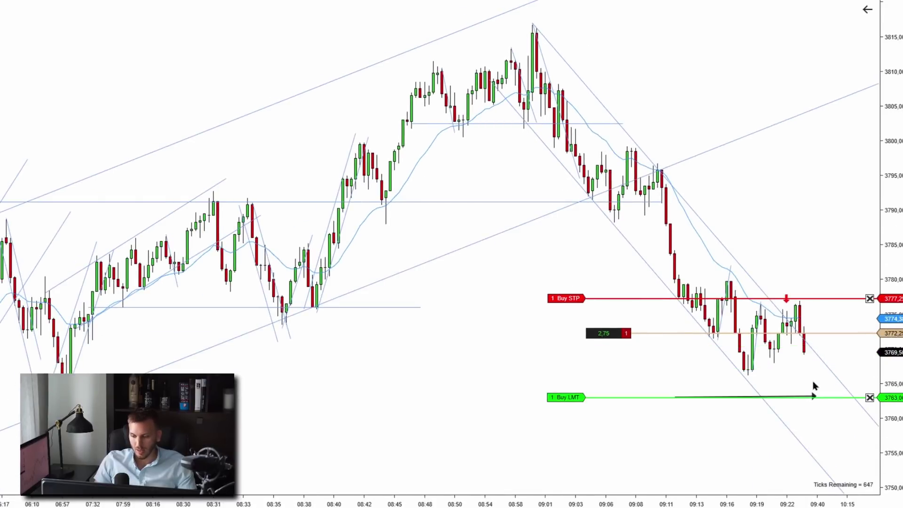
left_click(830, 399)
left_click_drag(831, 403, 831, 410)
left_click_drag(820, 333, 820, 339)
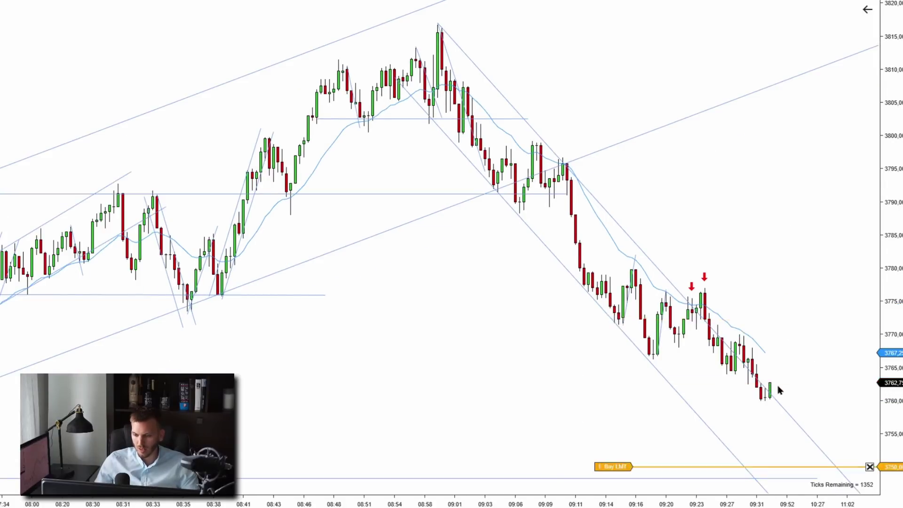
Review the two marked short entries at the falling channel's upper line, the decline after them and the rebound from the low.
left_click_drag(772, 439, 707, 334)
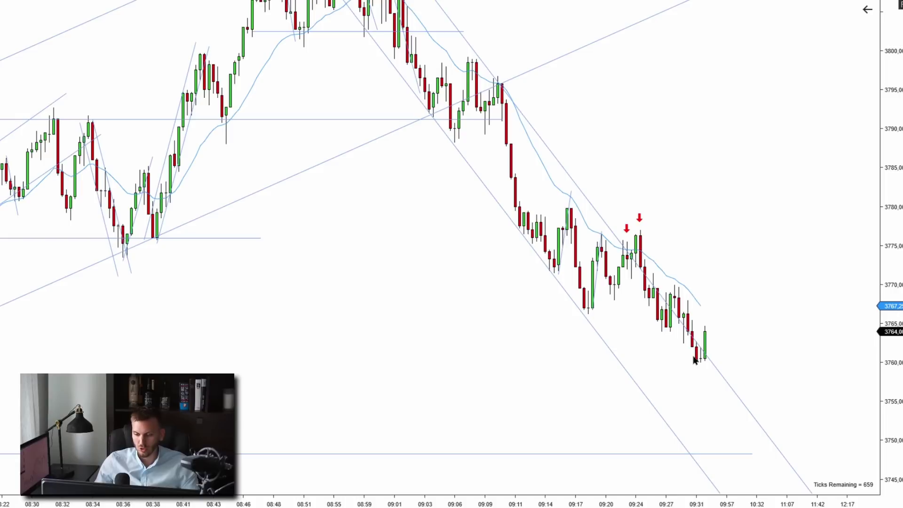
scroll(786, 331, "up", 2)
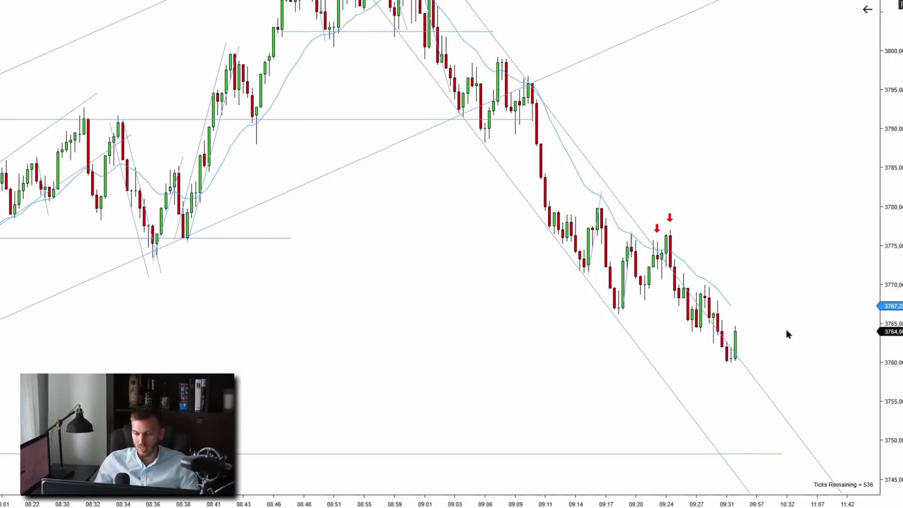
left_click(899, 5)
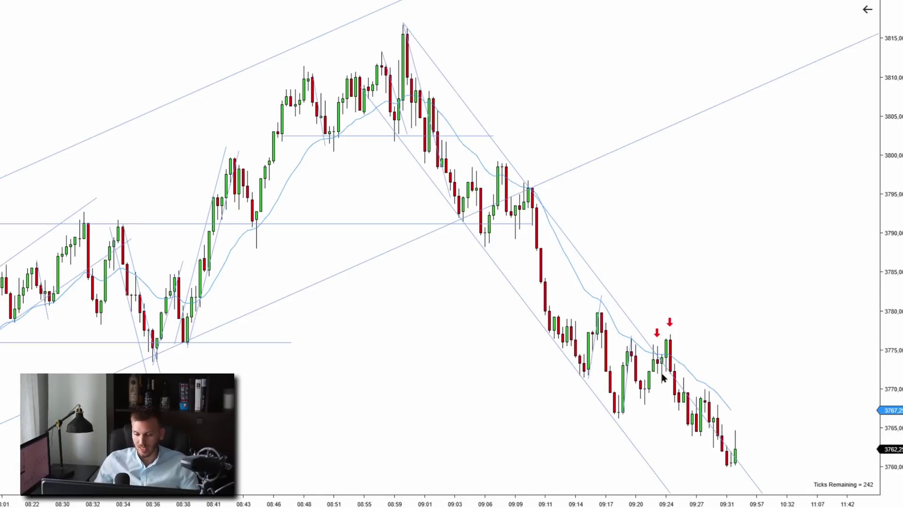
scroll(661, 349, "down", 1)
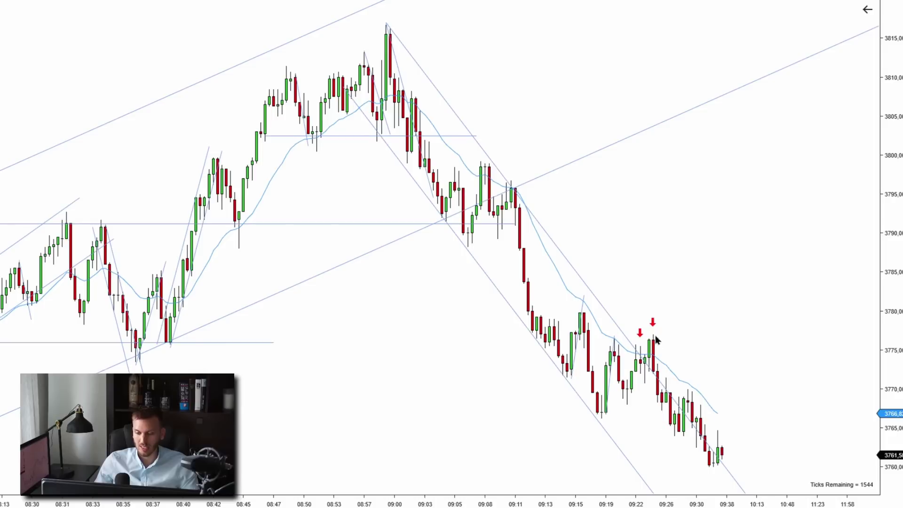
left_click_drag(771, 354, 731, 351)
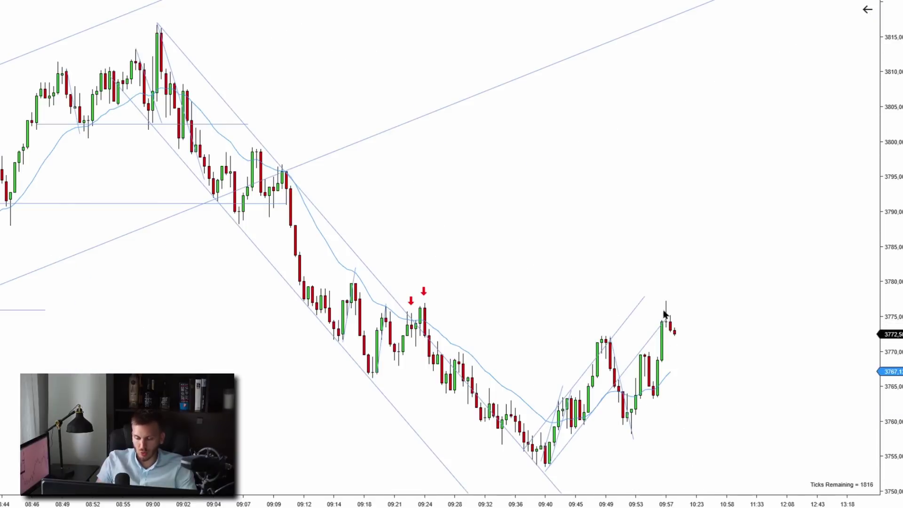
scroll(597, 276, "up", 3)
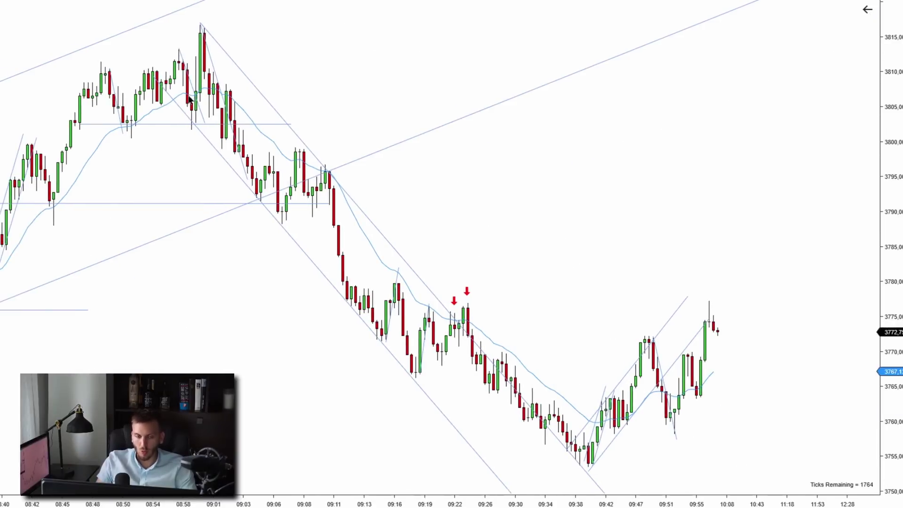
left_click_drag(882, 142, 899, 216)
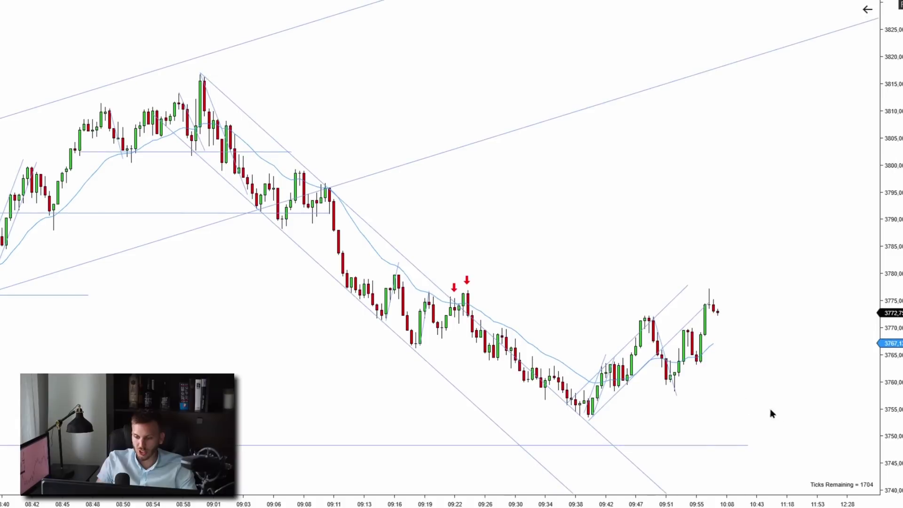
left_click(899, 4)
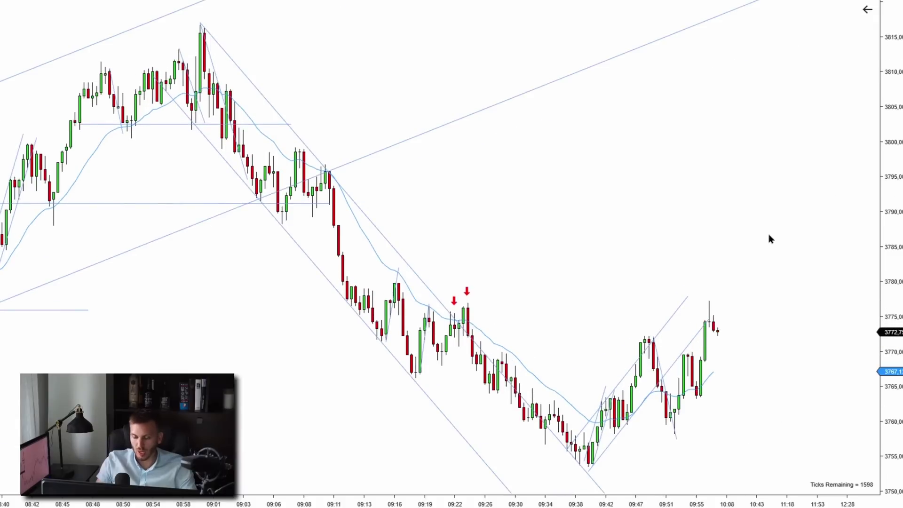
left_click_drag(769, 238, 700, 237)
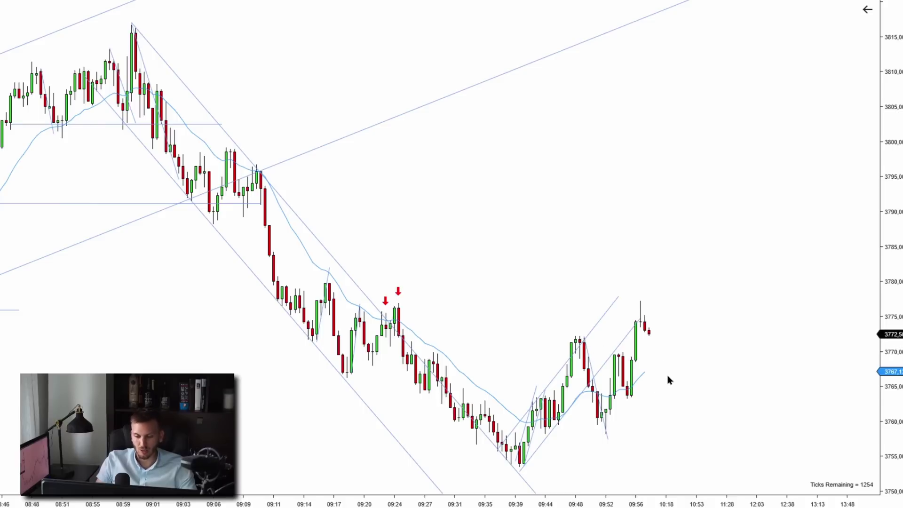
left_click_drag(691, 373, 656, 375)
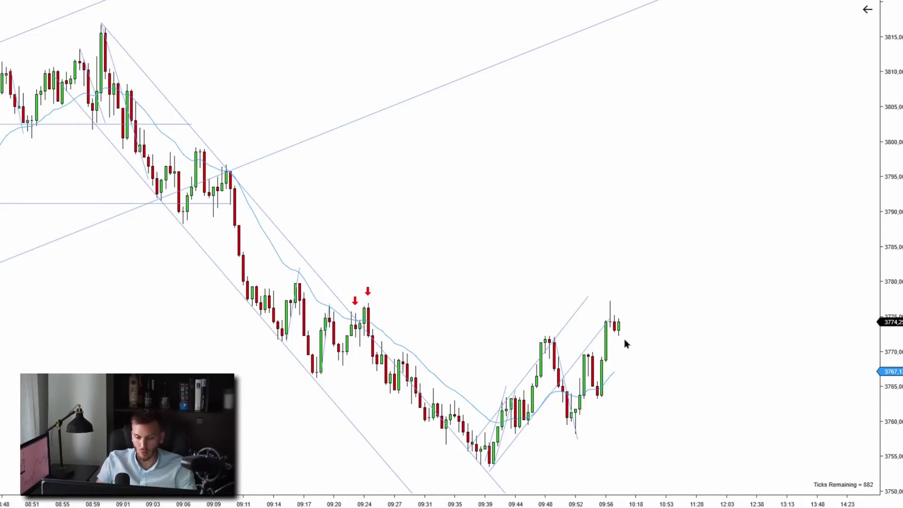
Place a six-contract sell limit order at about 3766.50, just above the current price.
left_click_drag(552, 270, 419, 254)
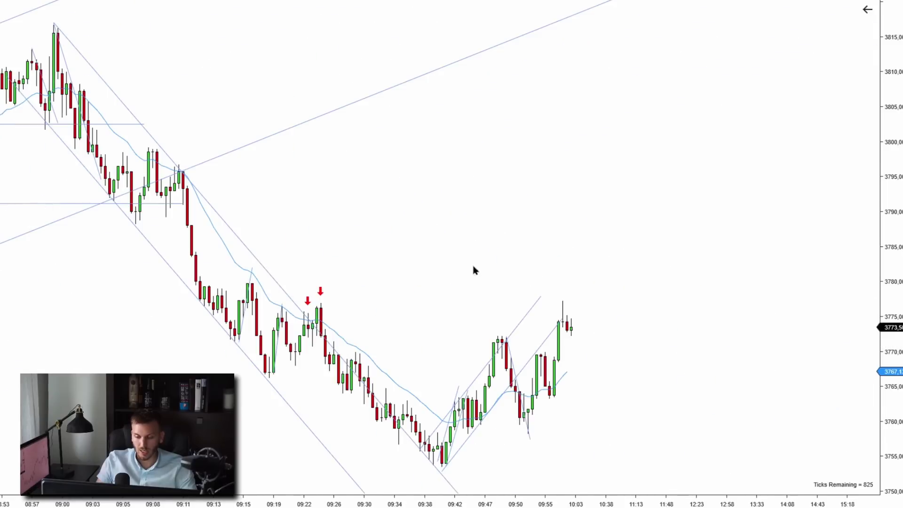
left_click_drag(474, 266, 521, 262)
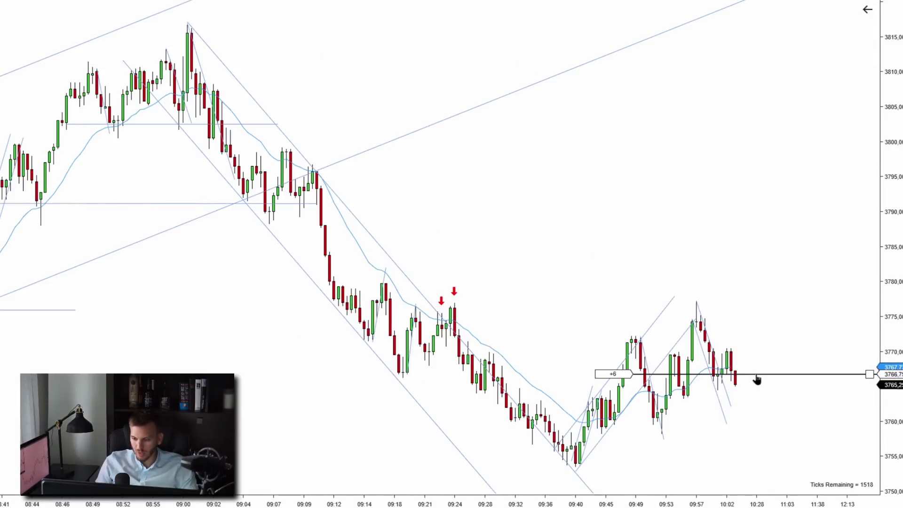
left_click(756, 378)
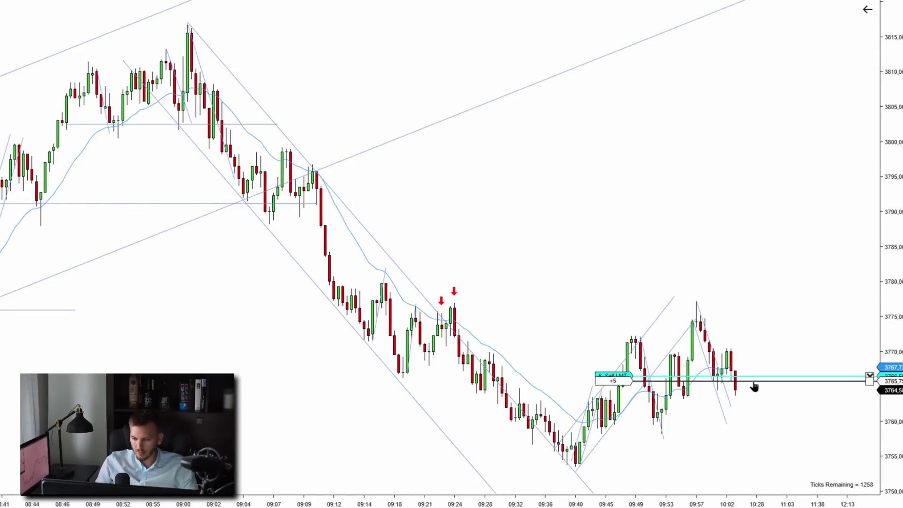
Move the six-contract sell limit order to 3765.75 and bracket the short with a 3770.75 stop and a 3759.00 one-contract target.
left_click(753, 381)
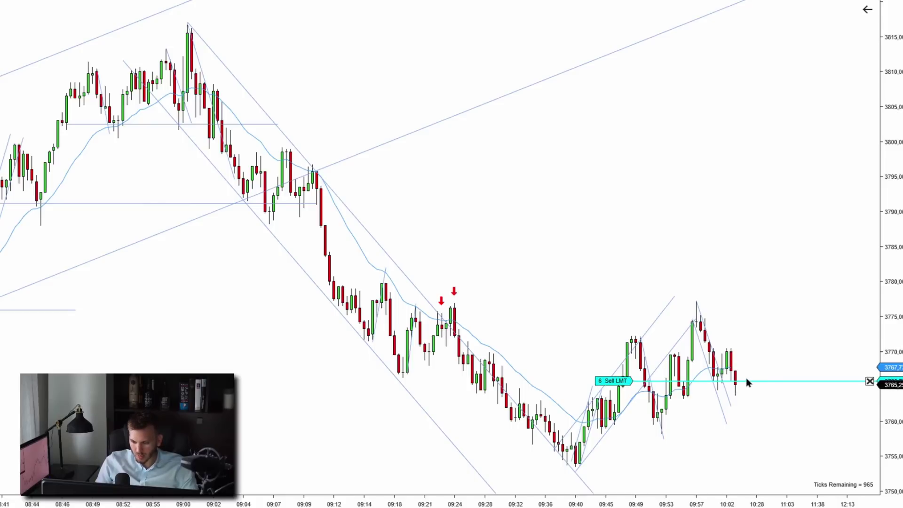
left_click_drag(743, 366, 740, 354)
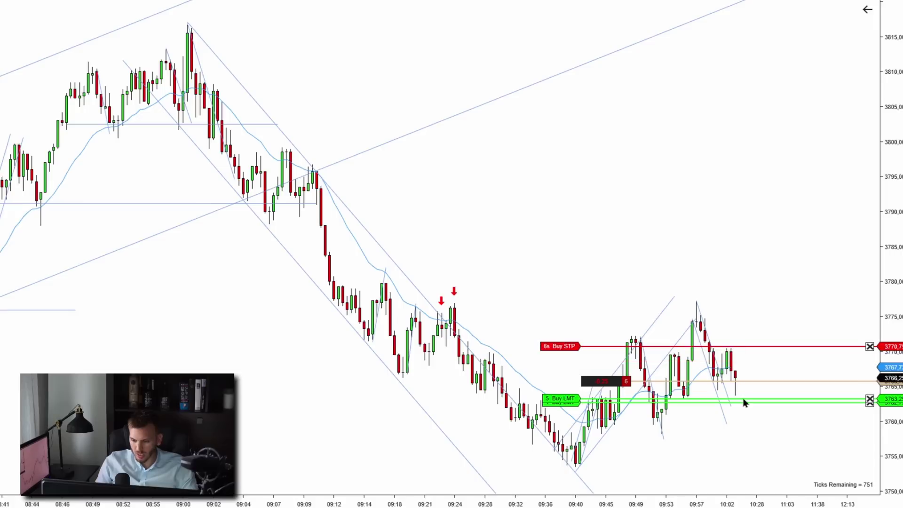
left_click_drag(744, 402, 743, 430)
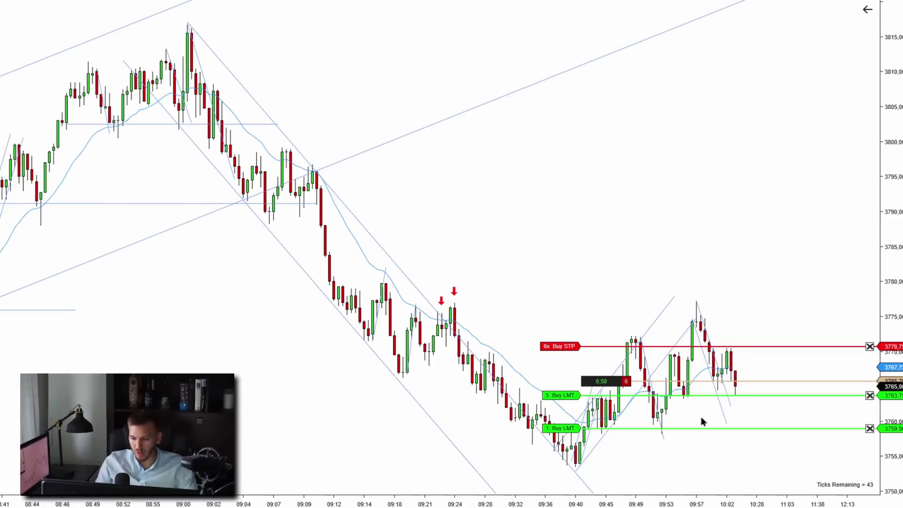
left_click(577, 465)
left_click(679, 406)
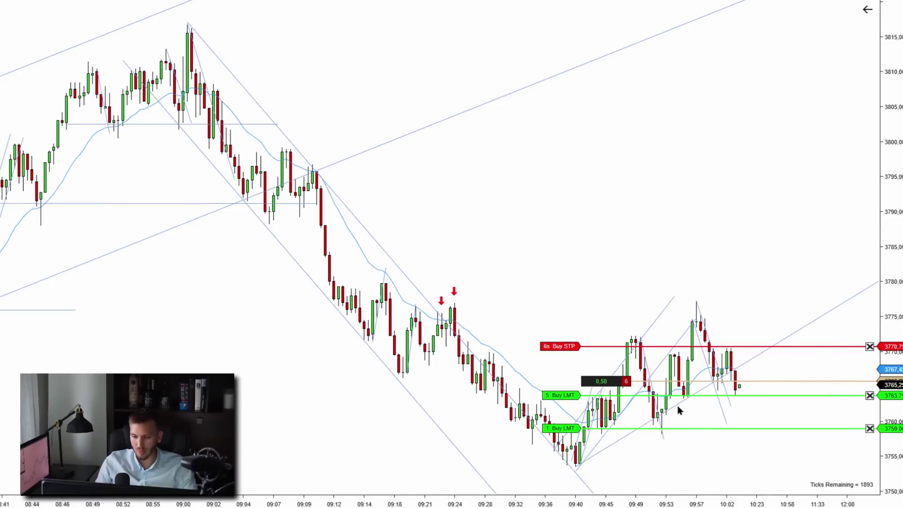
left_click(680, 404)
key("Delete")
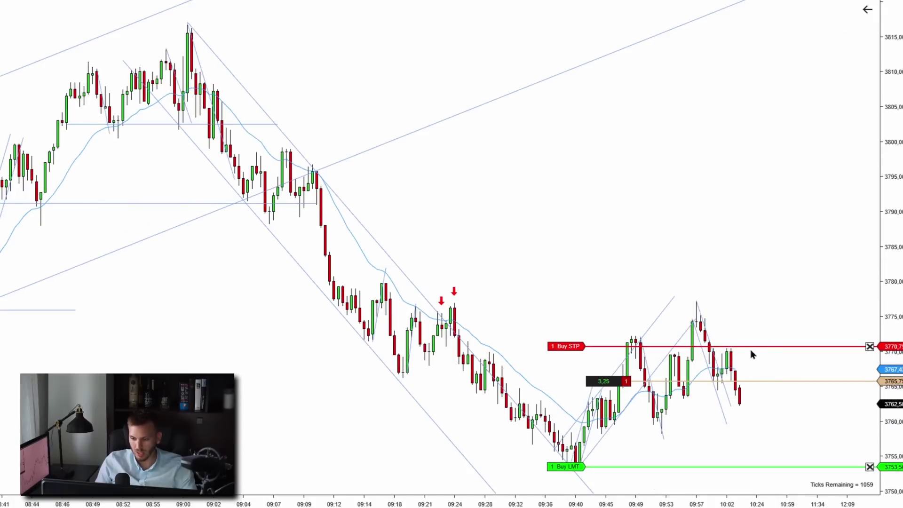
Move the remaining contract's buy stop down to the entry price at 3765.75 to secure the short at break-even.
left_click(760, 383)
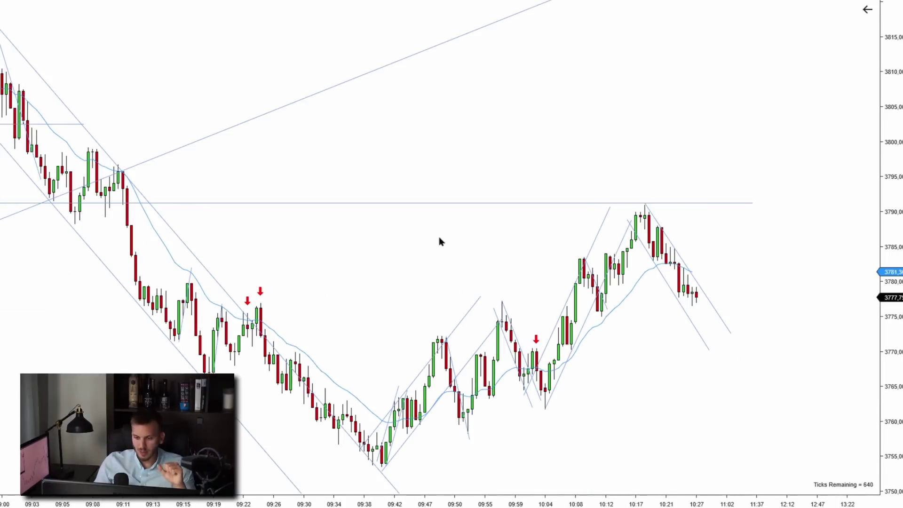
Extend the upper line of the falling channel that starts at the 10:18 high down to about 3768.
scroll(211, 335, "up", 10)
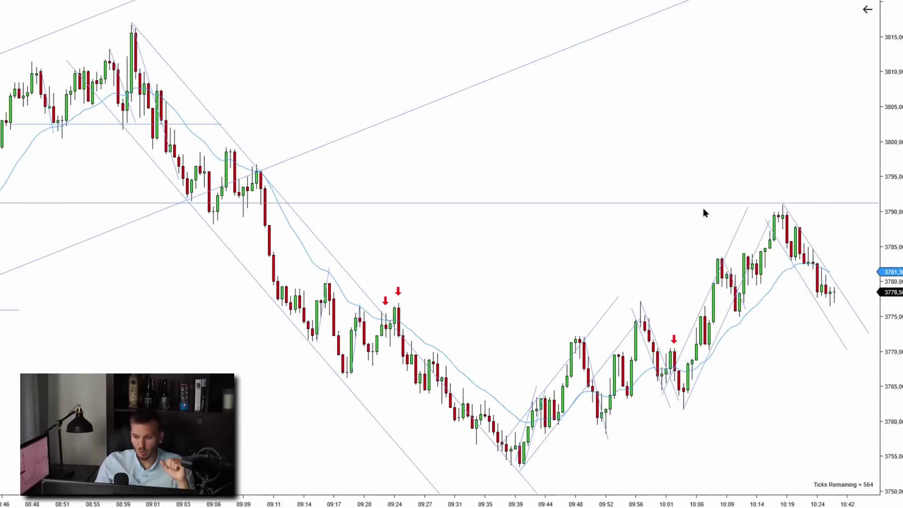
scroll(704, 209, "down", 5)
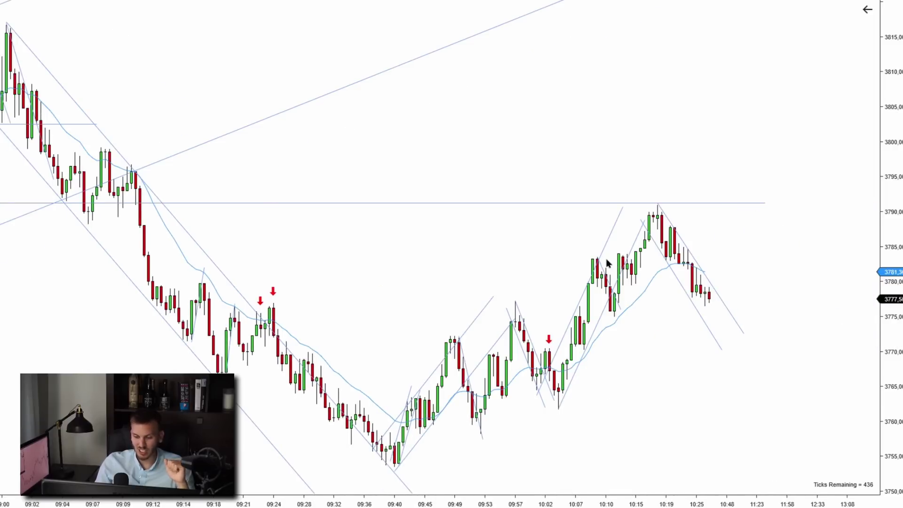
scroll(615, 414, "down", 3)
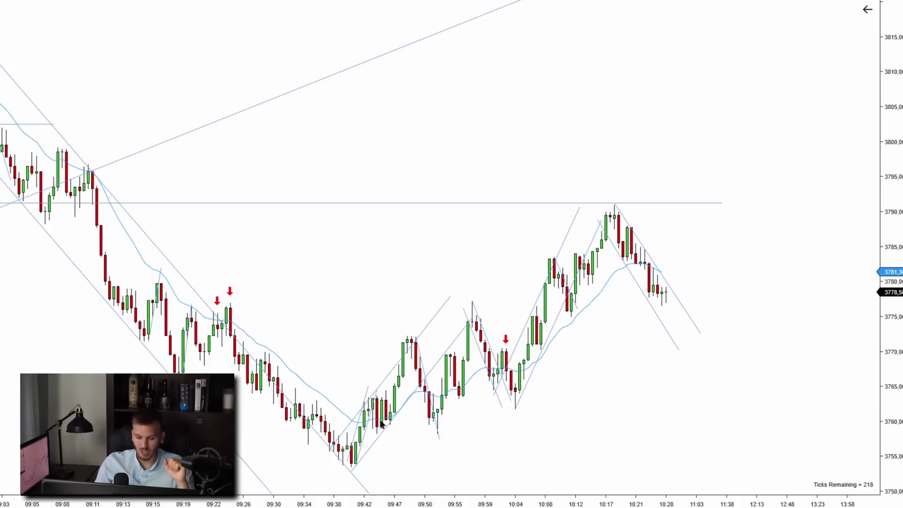
scroll(609, 349, "down", 4)
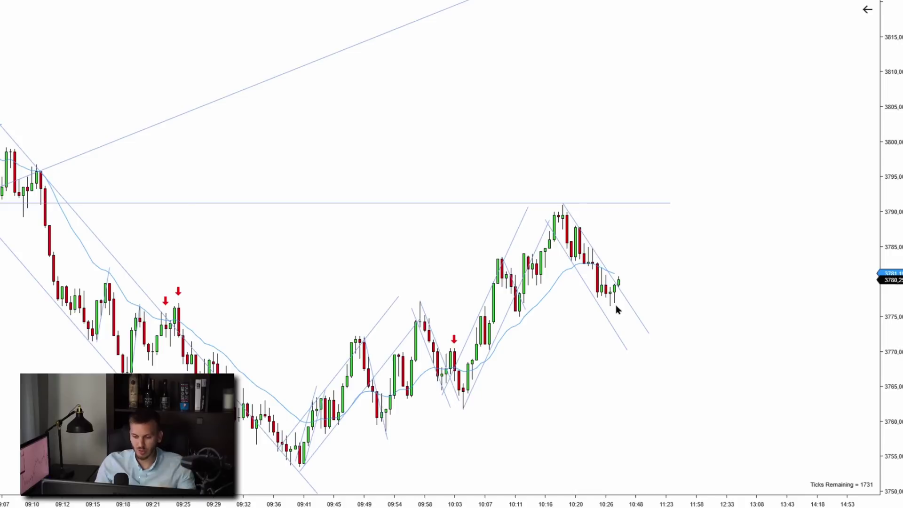
left_click_drag(617, 305, 691, 323)
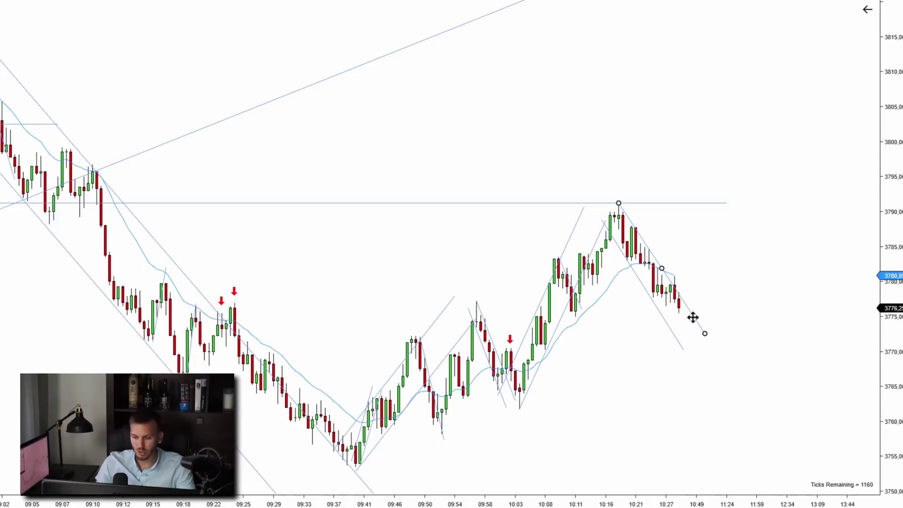
left_click_drag(704, 333, 731, 364)
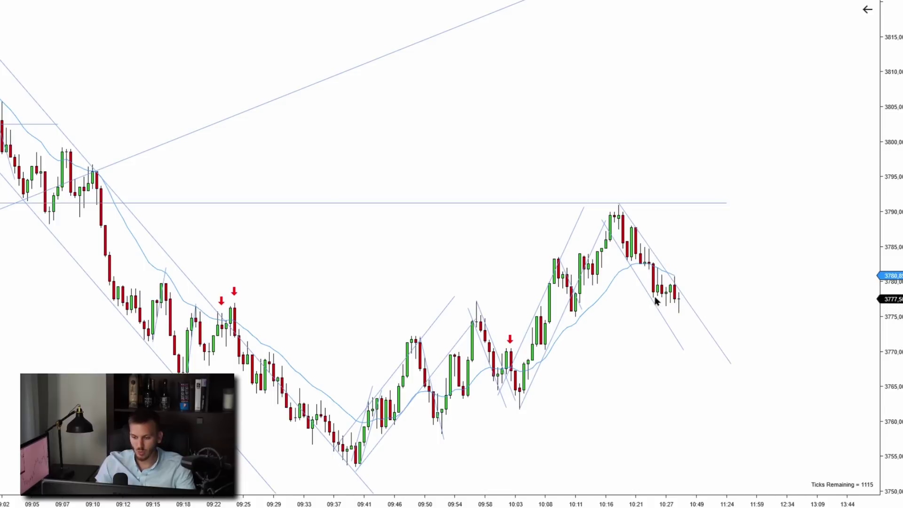
Replace the falling channel's lower line with a parallel copy of the extended upper line placed along the lows.
left_click(665, 319)
key("Delete")
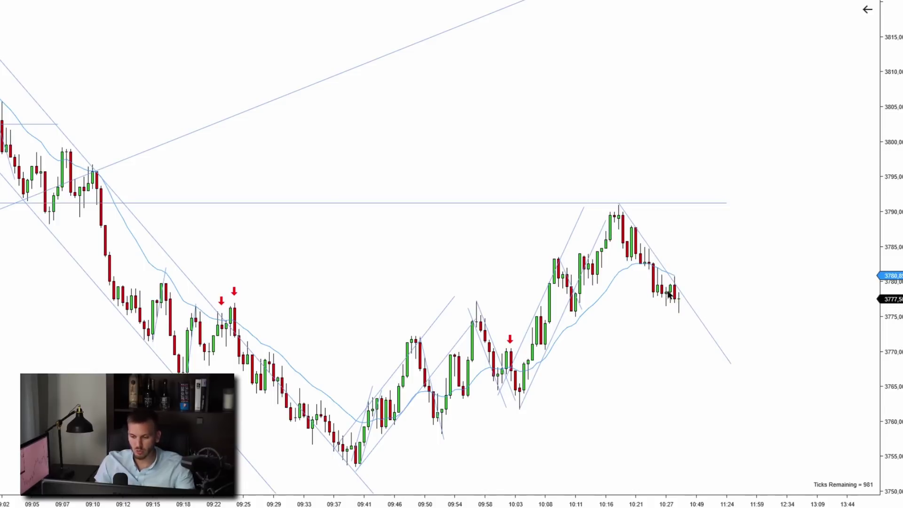
left_click(686, 298)
key("ctrl+c")
key("ctrl+v")
left_click_drag(673, 281, 656, 299)
left_click(640, 285)
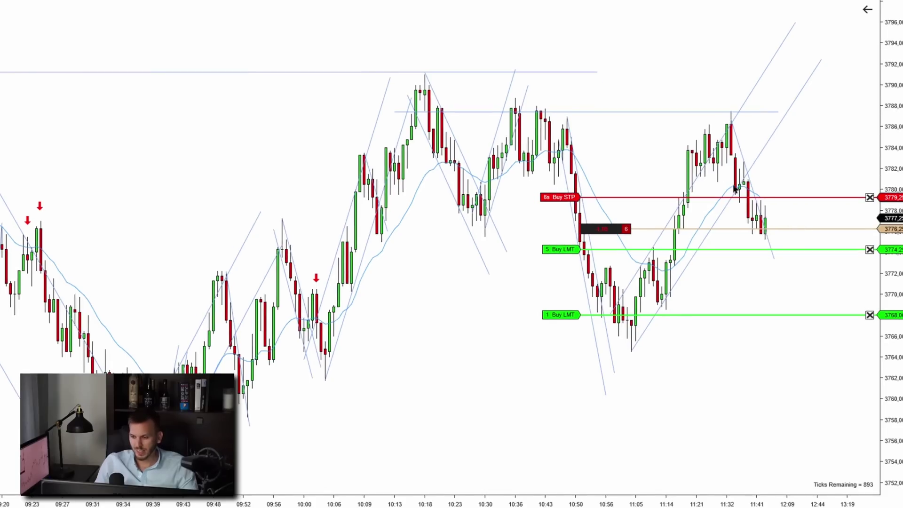
Add a line parallel to the short falling trend line along the lows of the decline after the 11:32 high.
left_click_drag(790, 218, 802, 213)
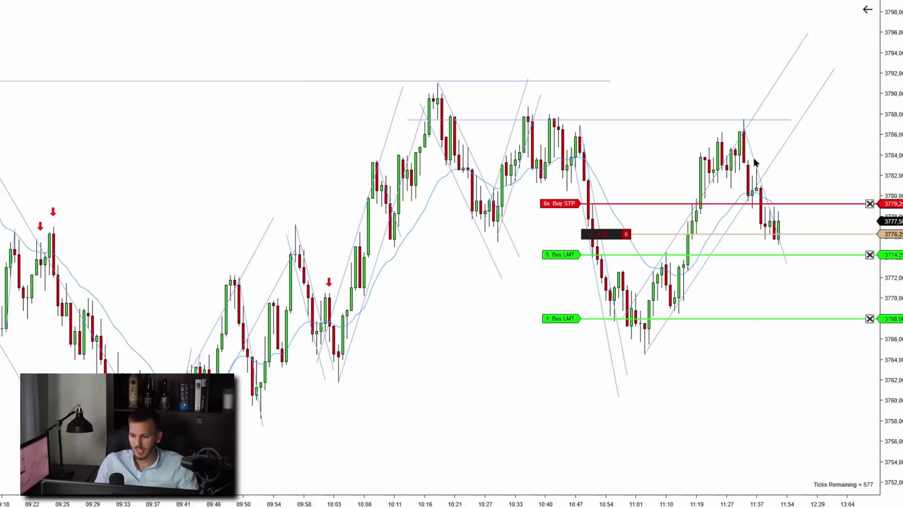
left_click_drag(755, 163, 746, 170, "ctrl")
left_click(821, 175)
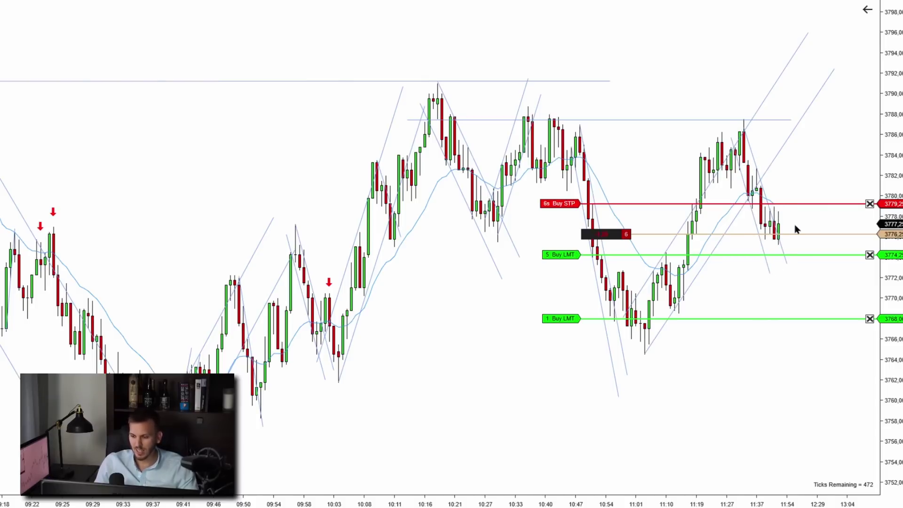
Raise the short's five-contract buy limit target to about 3774.75, close to the current price, and move it up once more.
left_click_drag(811, 224, 806, 224)
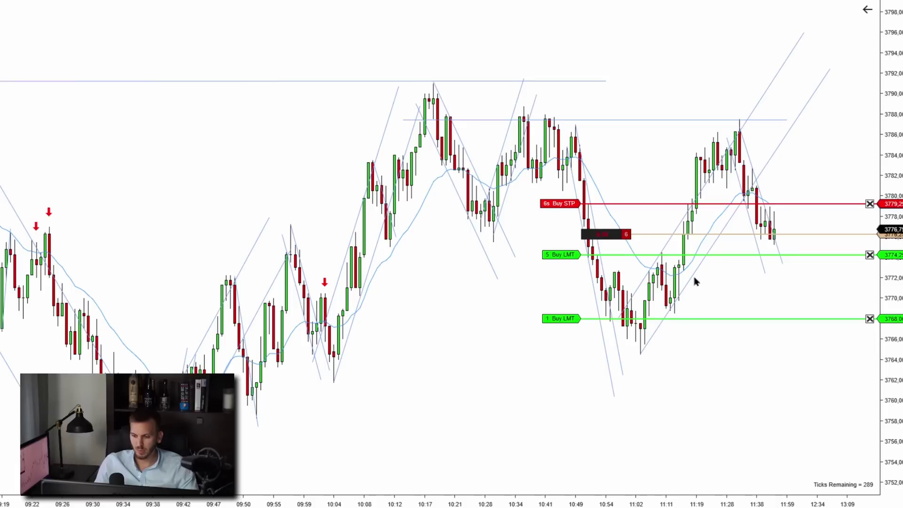
scroll(641, 389, "up", 4)
scroll(657, 333, "down", 3)
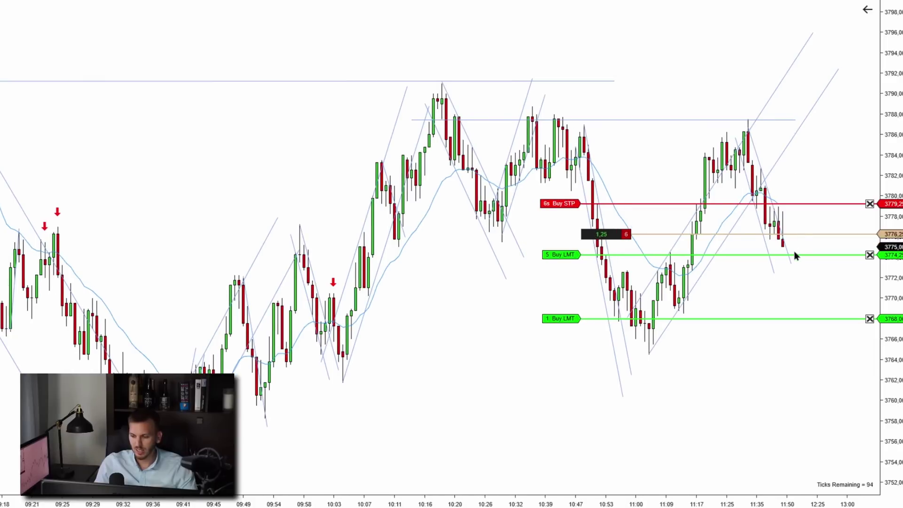
left_click_drag(806, 255, 807, 248)
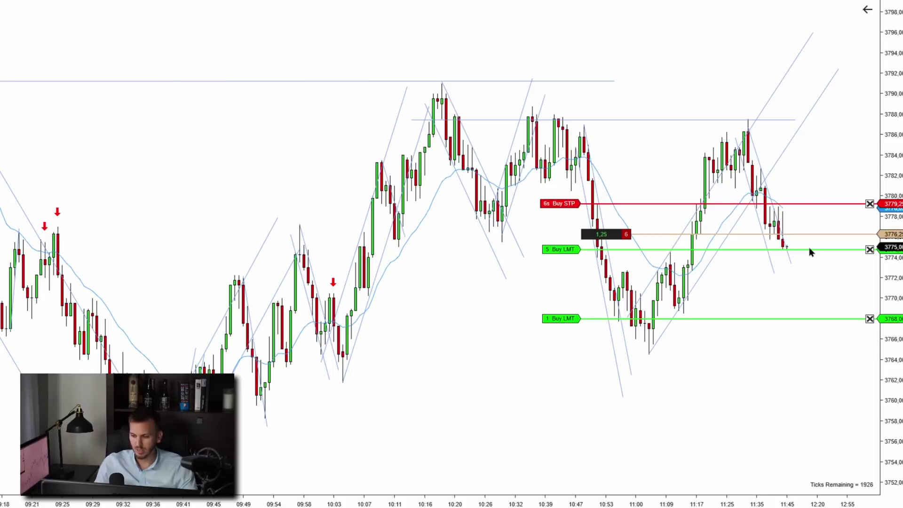
left_click_drag(805, 249, 801, 241)
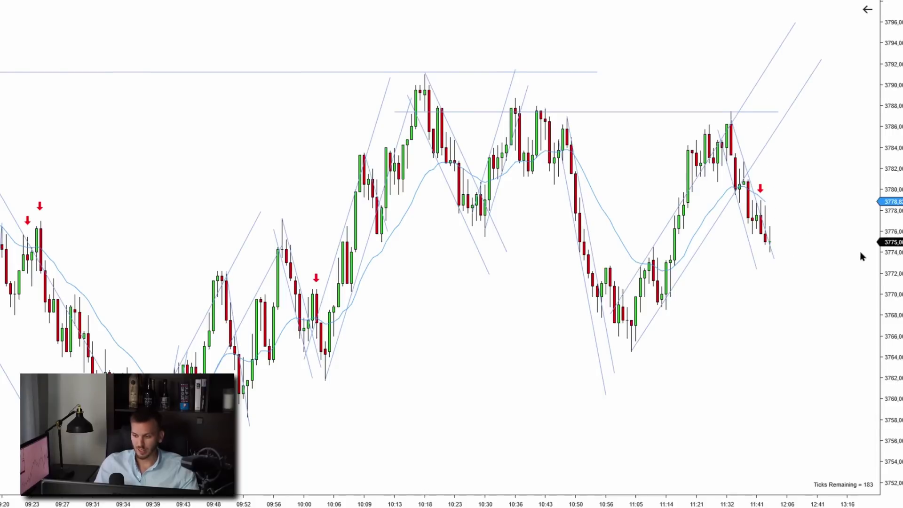
Adjust the upper line of the latest falling channel and replace its lower line with a parallel copy along the lows.
scroll(863, 256, "up", 1)
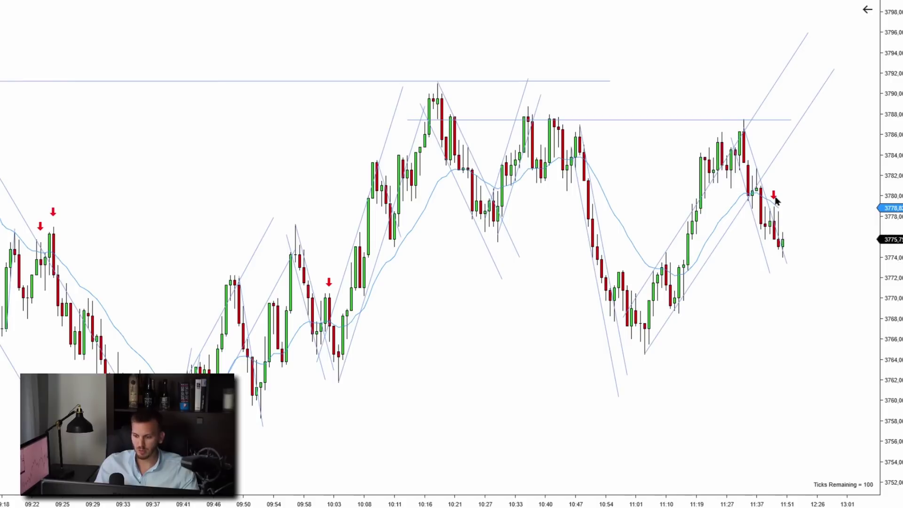
left_click(784, 264)
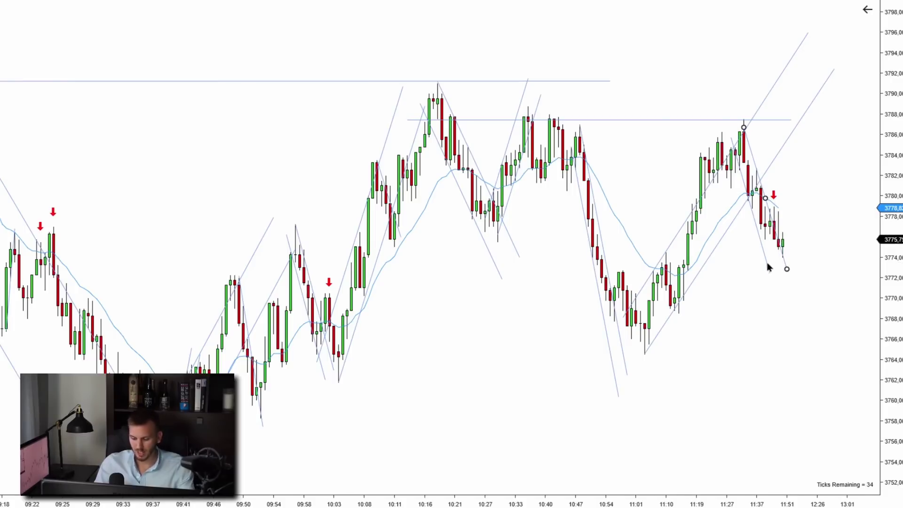
left_click(768, 265)
key("Delete")
key("ctrl+v")
left_click_drag(774, 232, 763, 234)
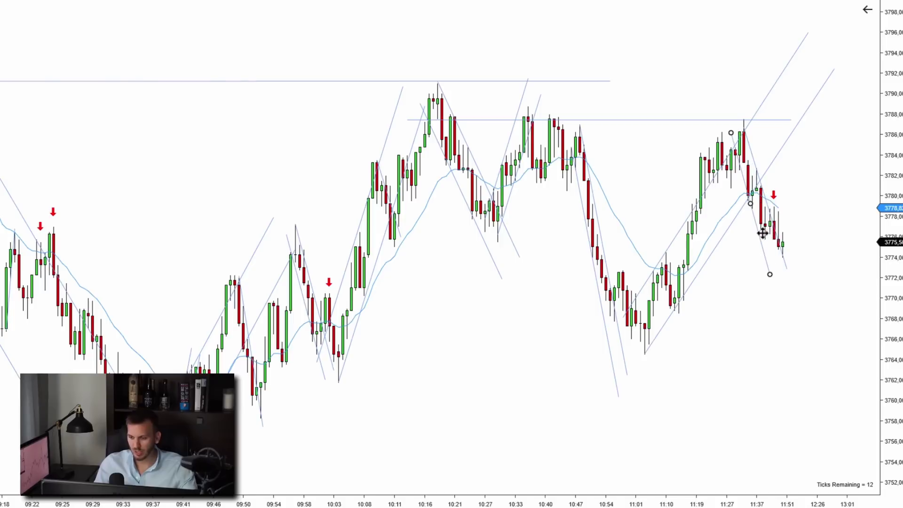
left_click(743, 280)
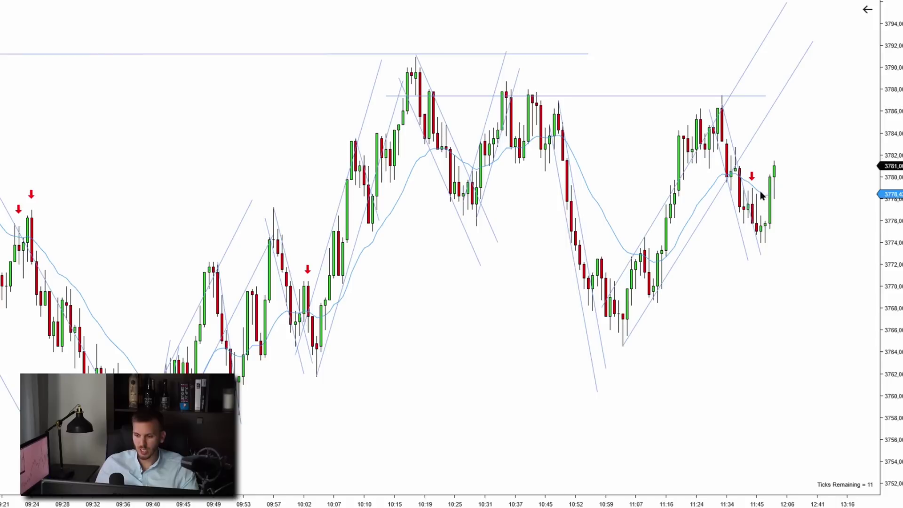
Review the rise into the 09:00 high, the long falling channel after it and the rebound up to the latest price.
scroll(536, 338, "up", 7)
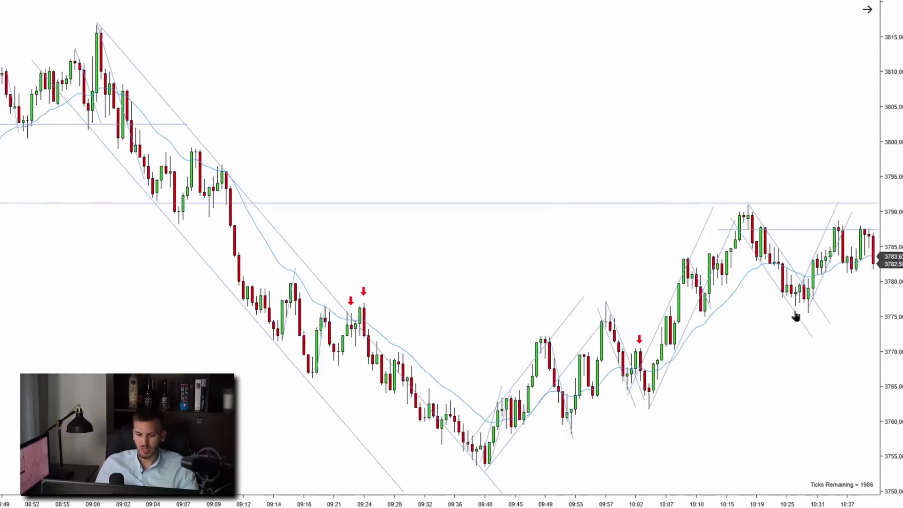
scroll(795, 316, "down", 6)
scroll(283, 202, "up", 10)
left_click_drag(265, 287, 645, 308)
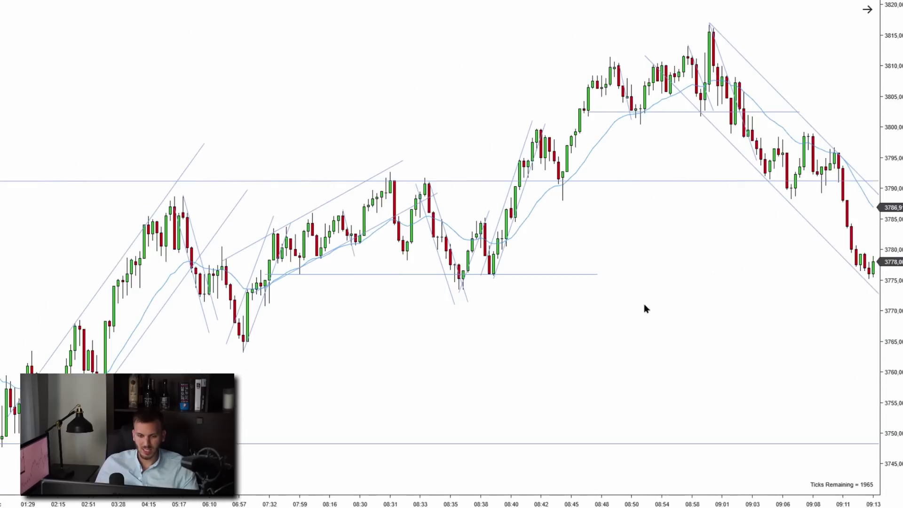
left_click_drag(463, 336, 554, 335)
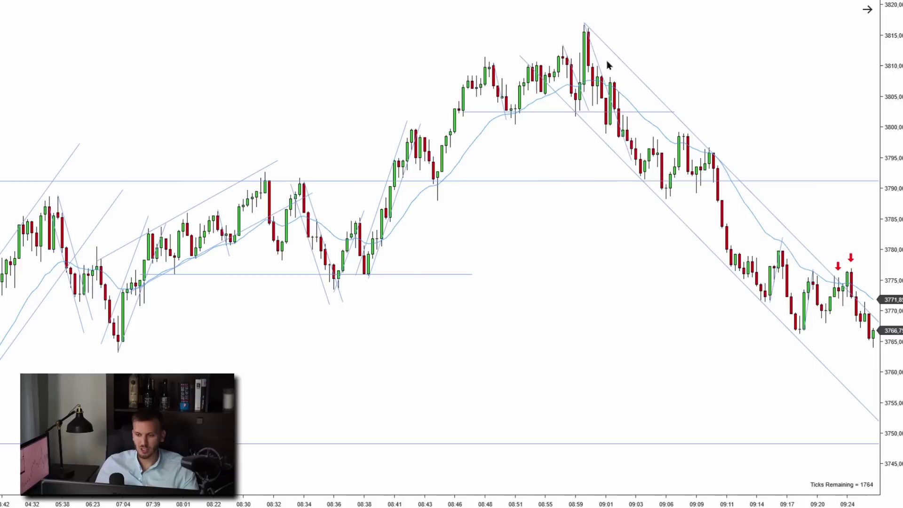
scroll(569, 275, "up", 3)
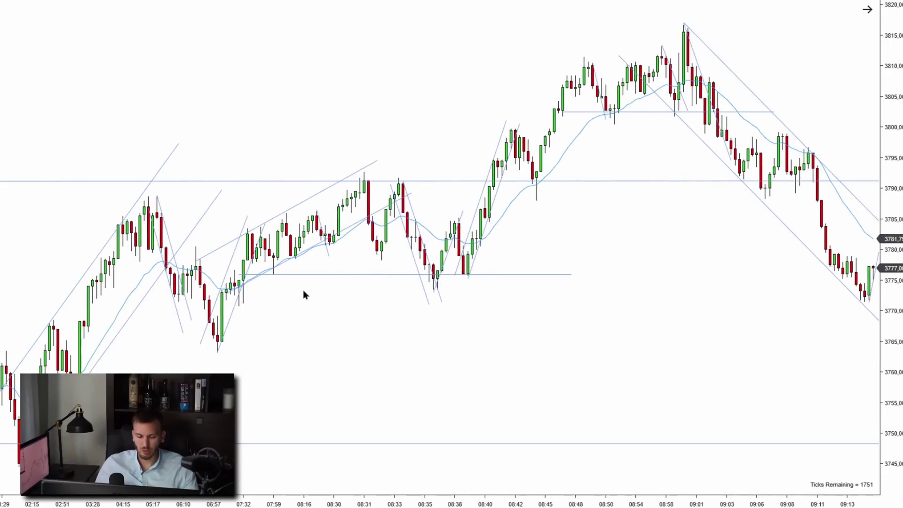
left_click_drag(651, 168, 433, 141)
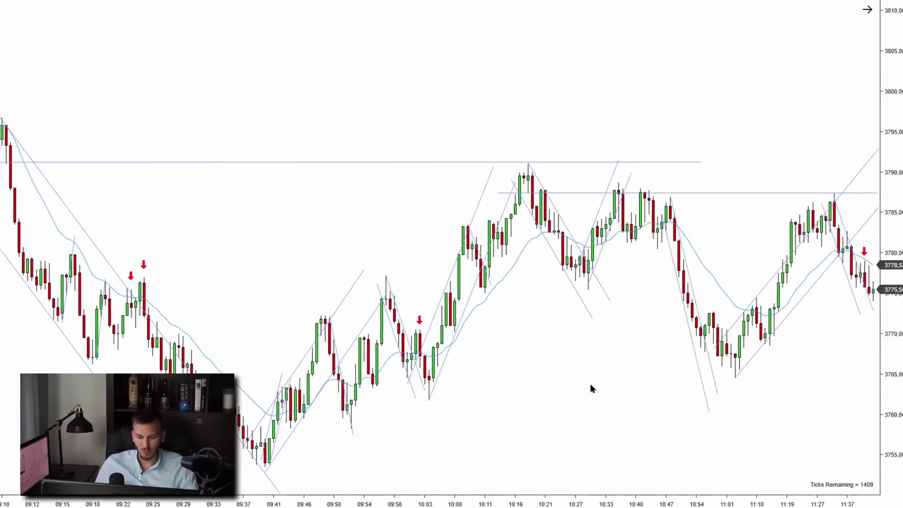
left_click_drag(669, 357, 167, 281)
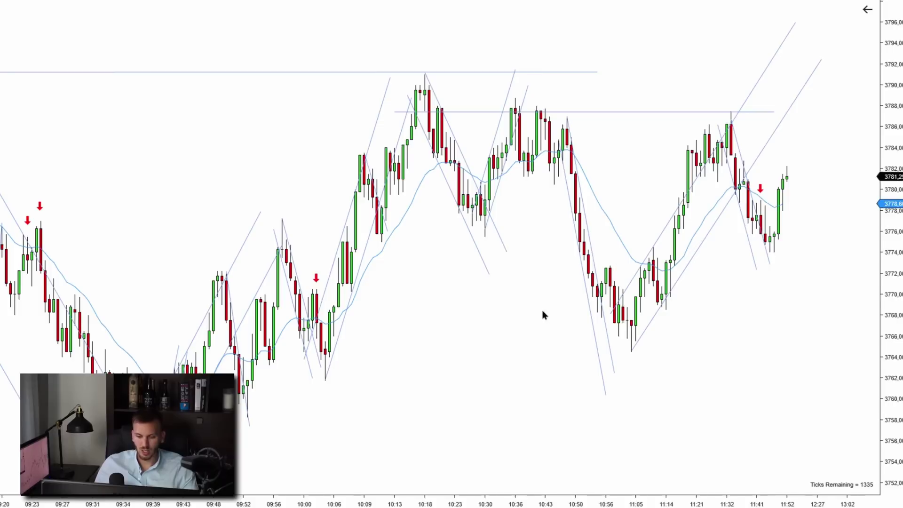
Review the marked short entries between 09:22 and 11:41 together with the channels and swings around them.
left_click_drag(543, 311, 581, 313)
scroll(468, 365, "up", 3)
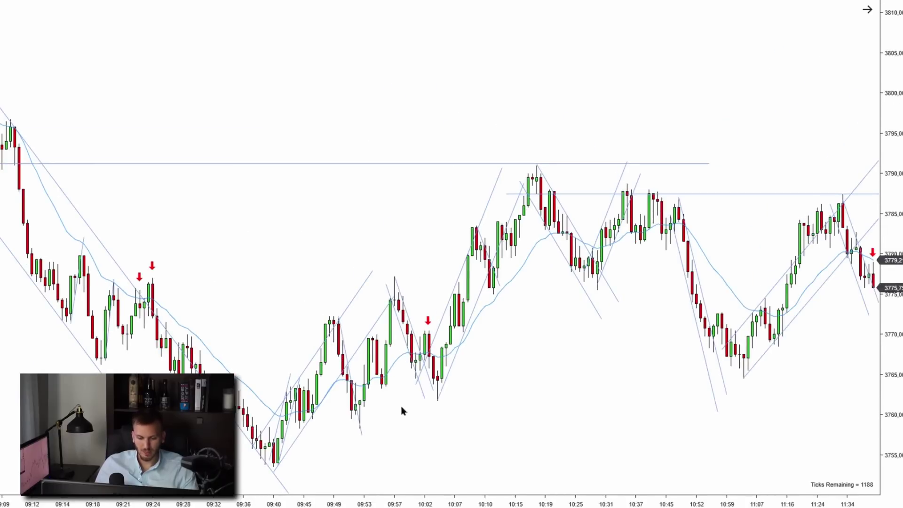
scroll(196, 141, "up", 5)
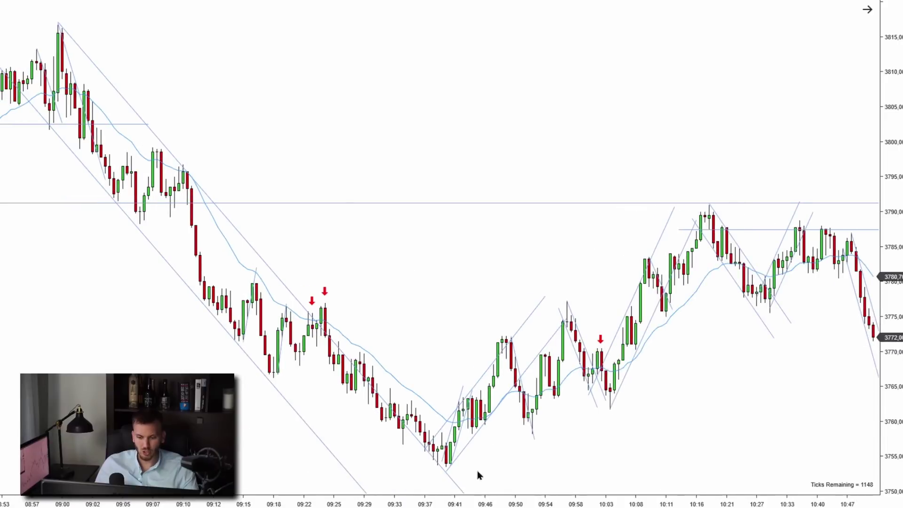
scroll(647, 450, "down", 3)
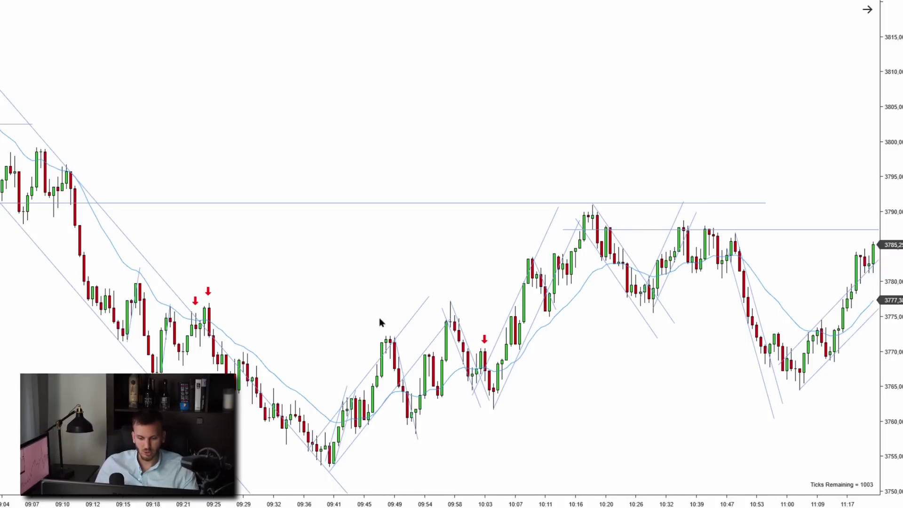
scroll(622, 407, "down", 3)
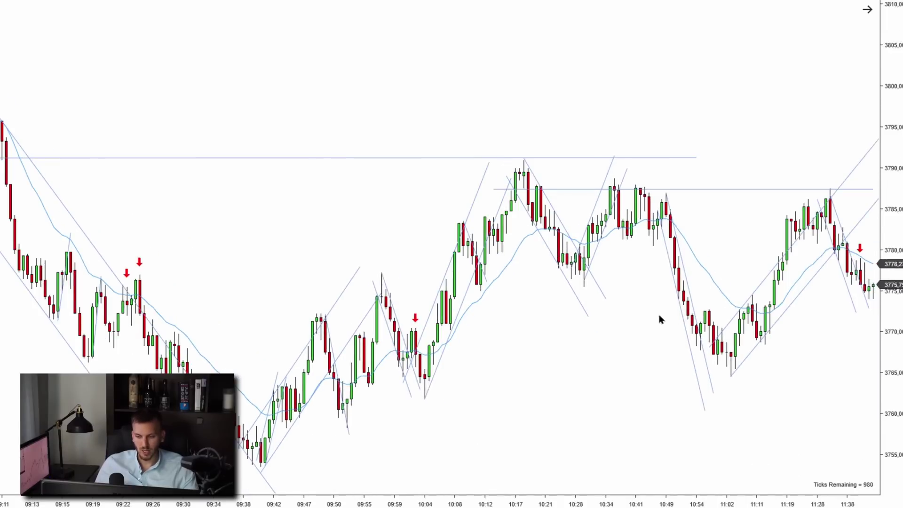
scroll(660, 319, "down", 2)
scroll(728, 311, "down", 3)
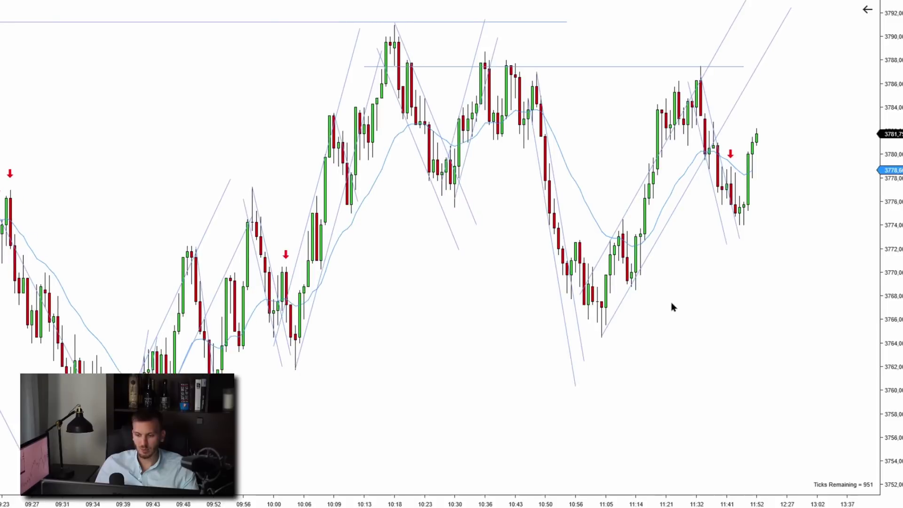
Draw four upward arrows below the price swings at about 10:13, 10:56, 11:36 and 12:37.
left_click_drag(672, 304, 694, 301)
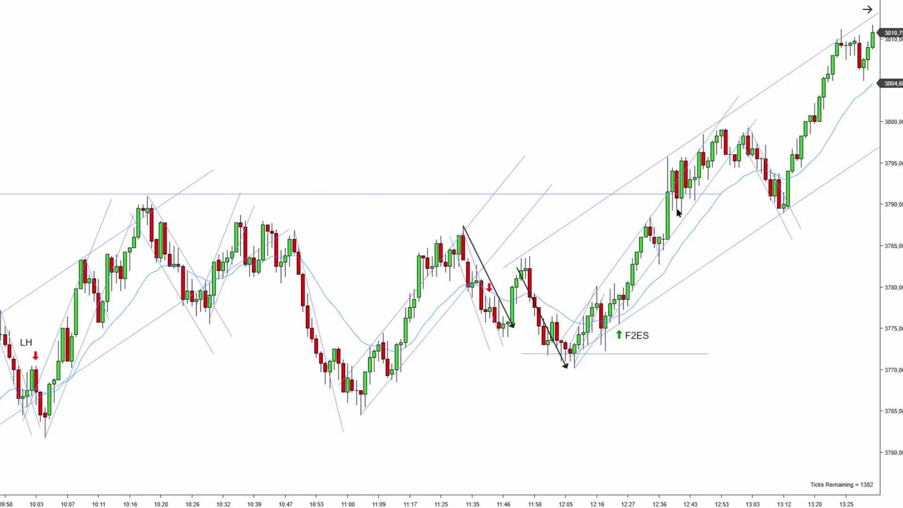
left_click_drag(619, 506, 700, 390)
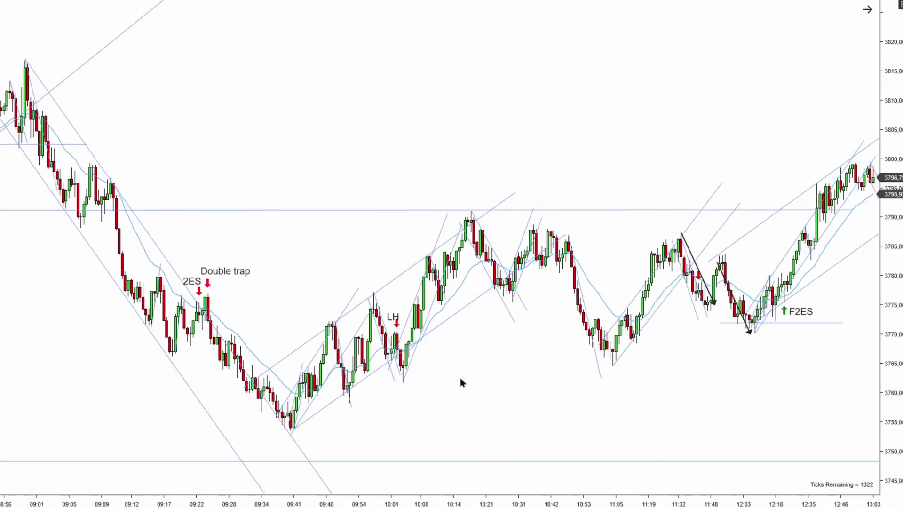
scroll(461, 382, "up", 15)
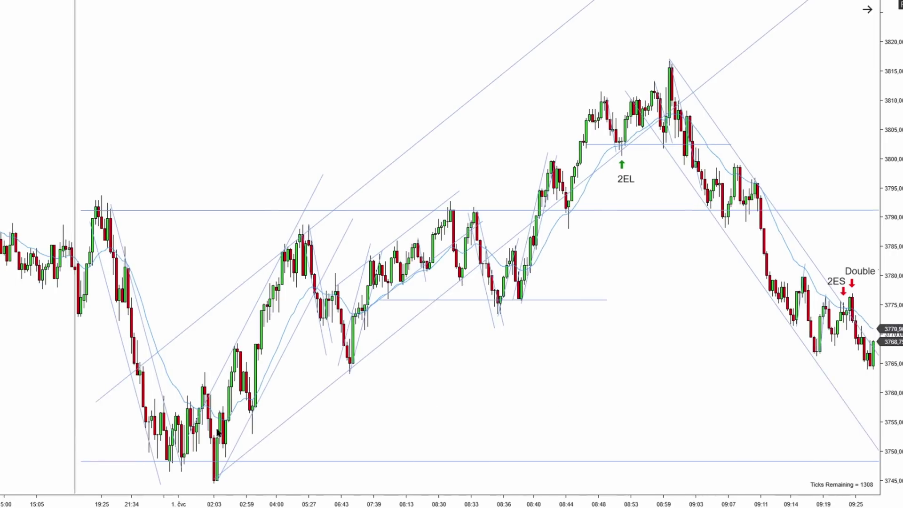
scroll(167, 398, "down", 15)
scroll(605, 409, "down", 3)
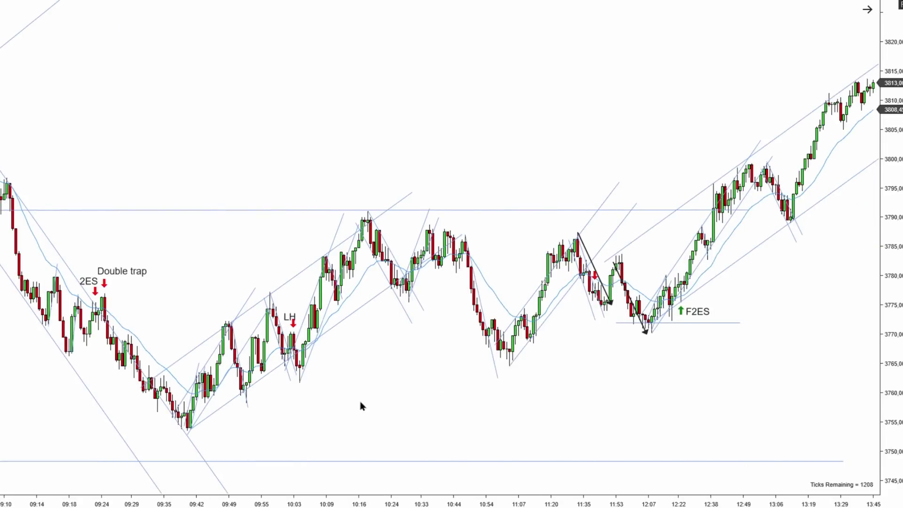
left_click_drag(344, 425, 348, 366)
left_click_drag(498, 445, 492, 385)
left_click_drag(581, 435, 584, 373)
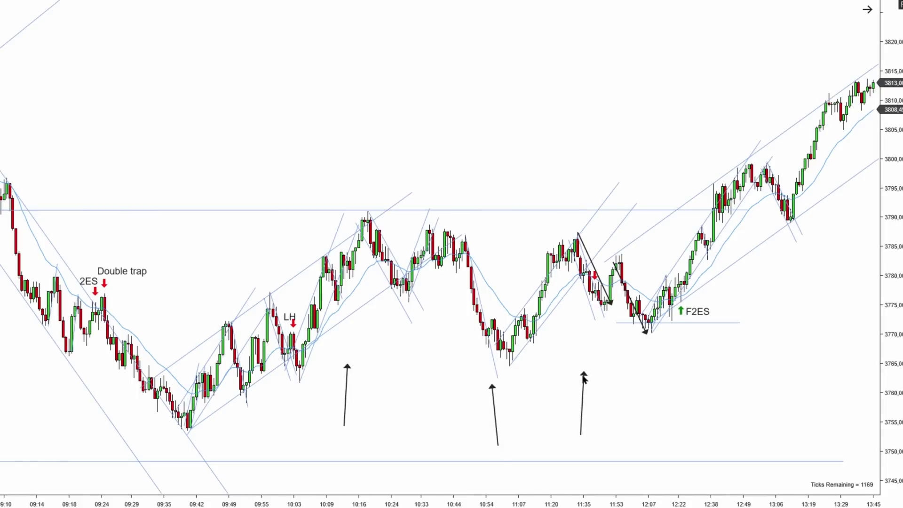
left_click_drag(711, 443, 708, 357)
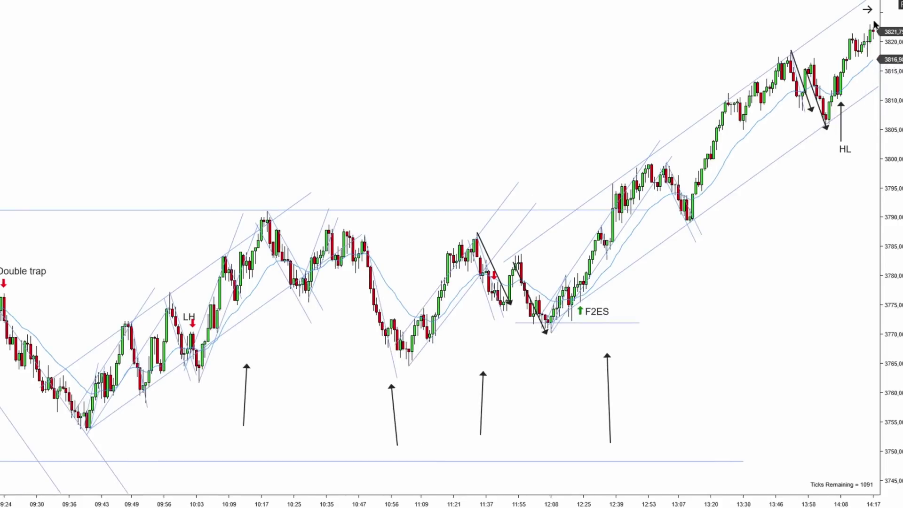
Review the rising channel after 12:07 with its F2ES, HL and 2EL entries, and compare it with the earlier morning swings.
left_click_drag(651, 497, 611, 498)
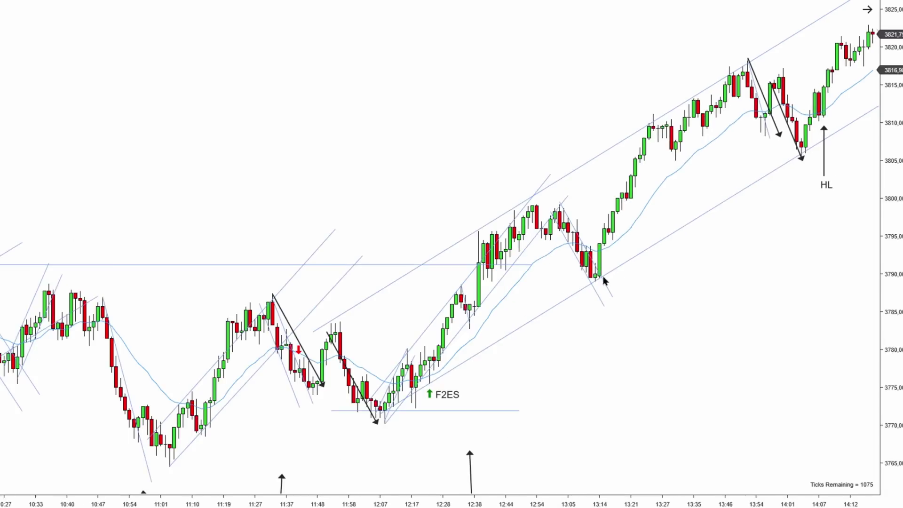
left_click_drag(597, 344, 809, 314)
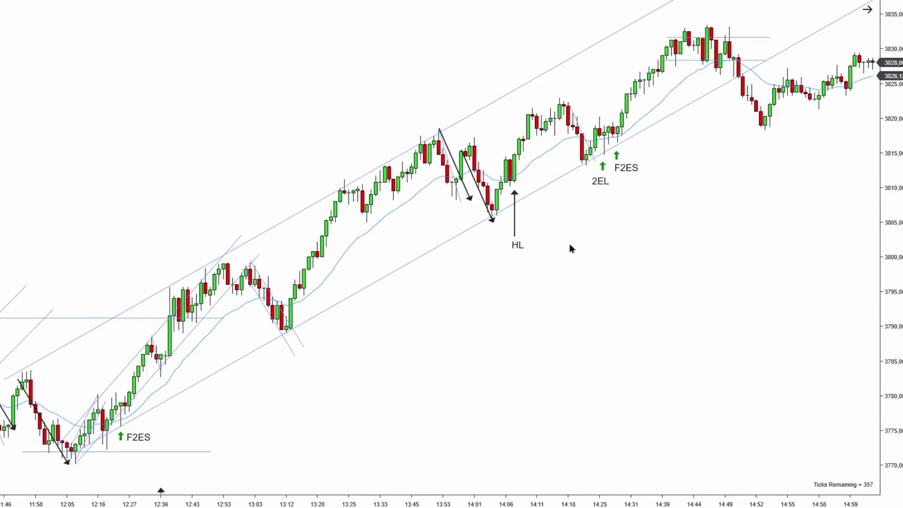
scroll(592, 252, "up", 3)
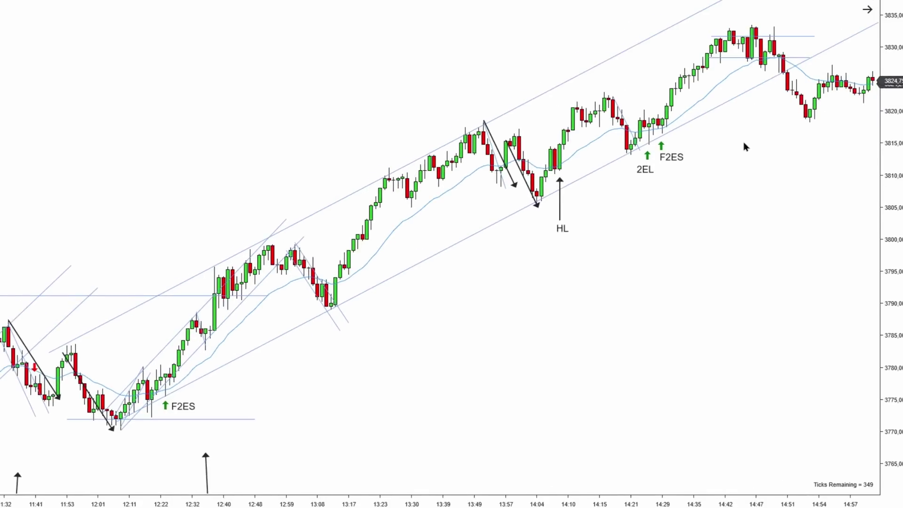
scroll(421, 281, "down", 3)
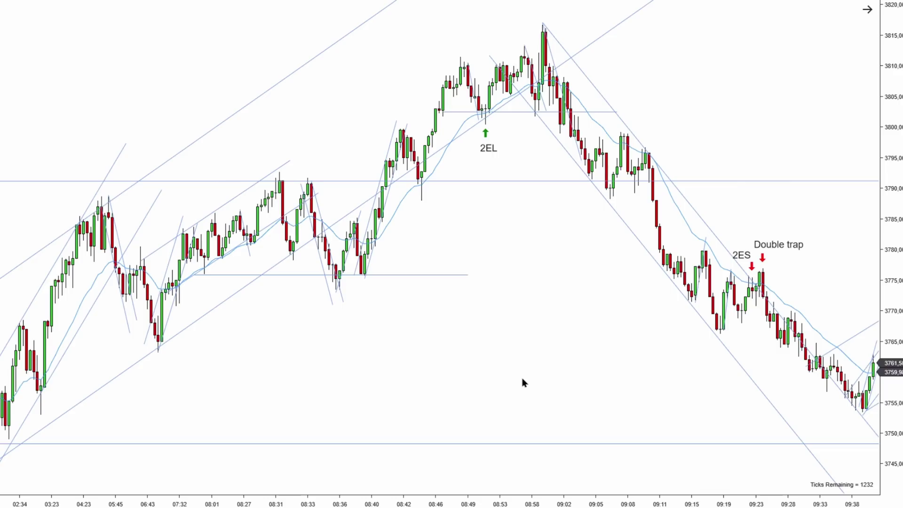